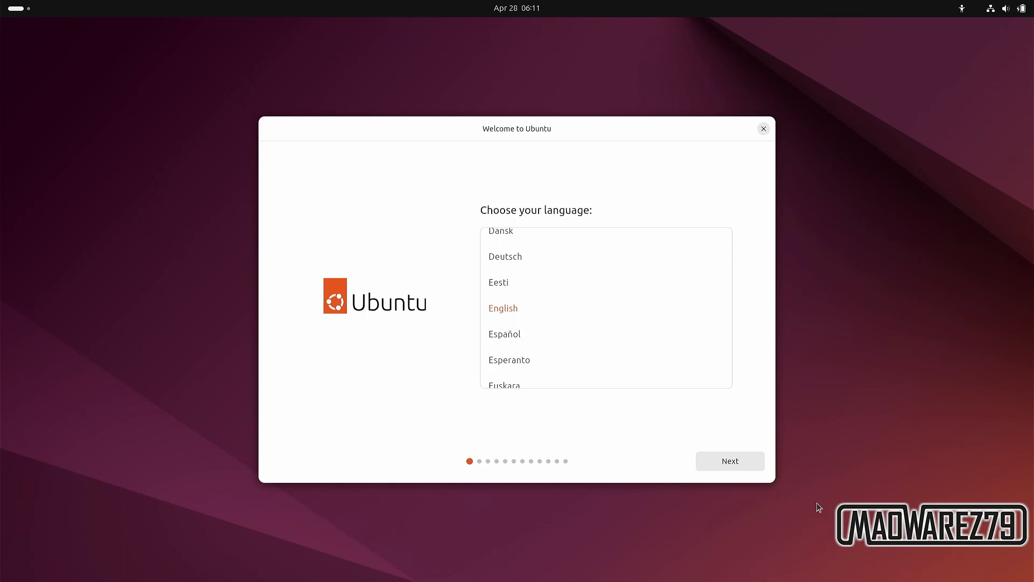
- Try to start the Ubuntu installation in English with default accessibility options, and close the installer
click(723, 461)
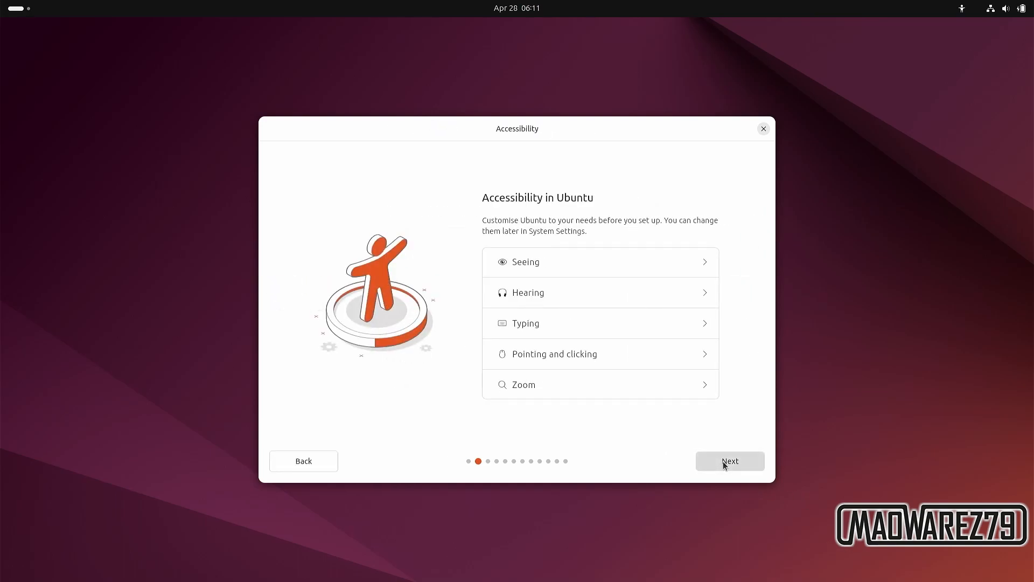
click(725, 463)
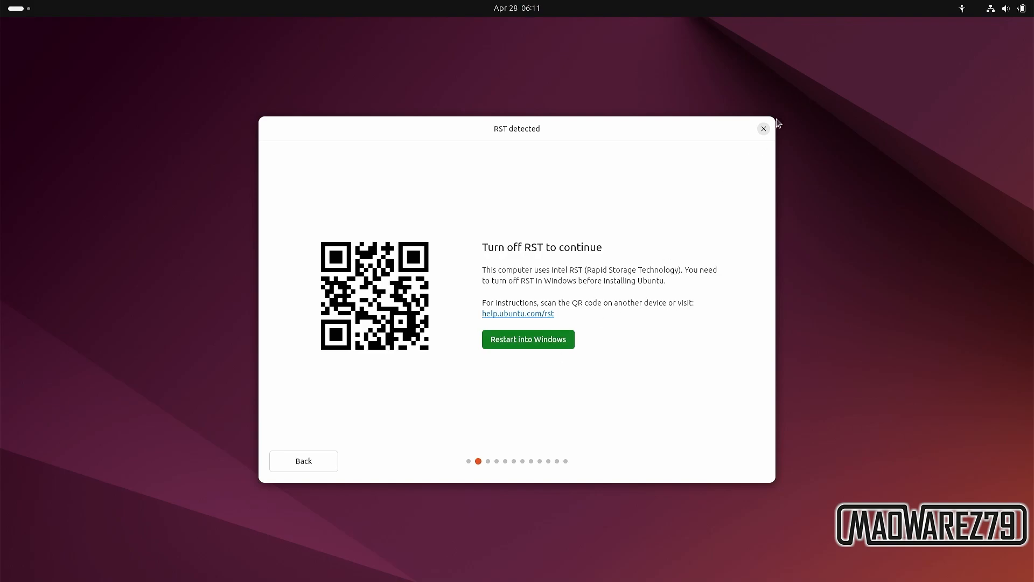
click(765, 130)
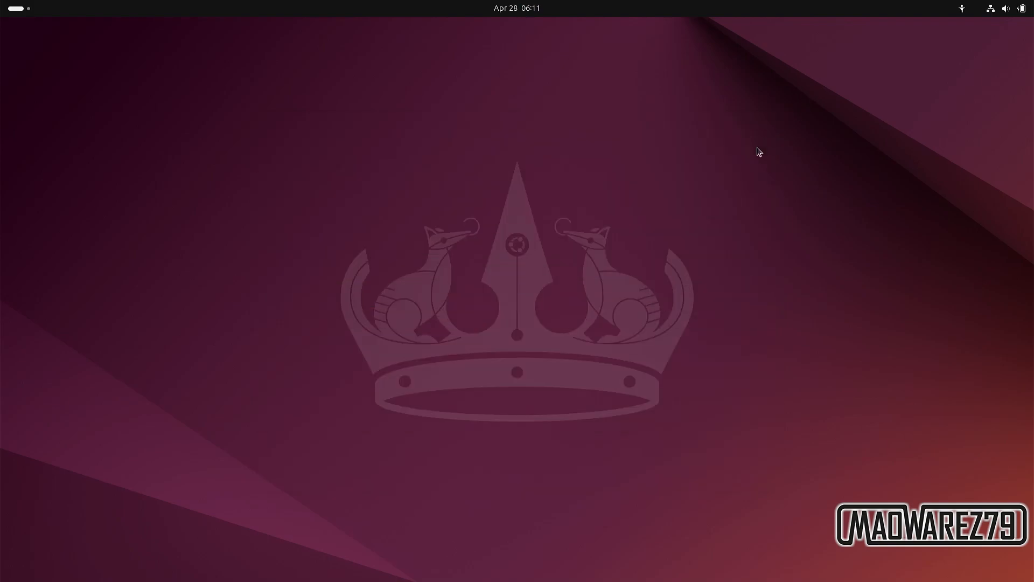
- Restart the computer from the Ubuntu live session and acknowledge the installation medium removal request
click(1022, 11)
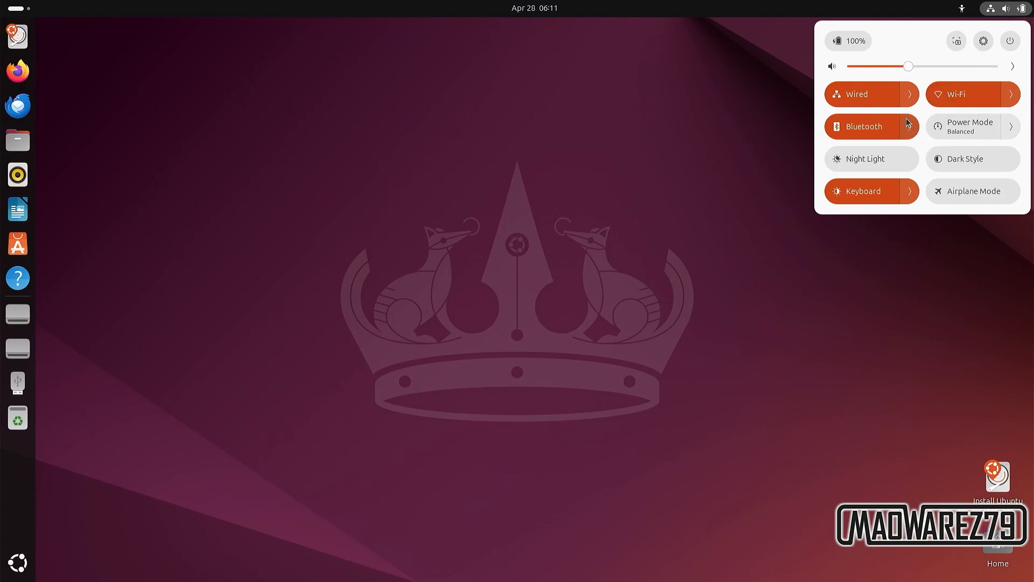
click(1011, 45)
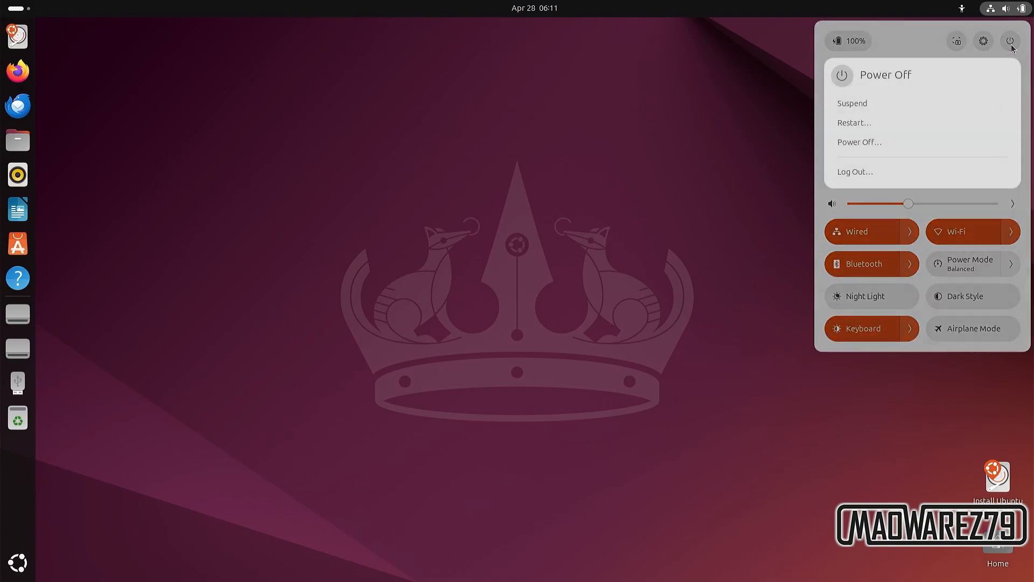
click(903, 122)
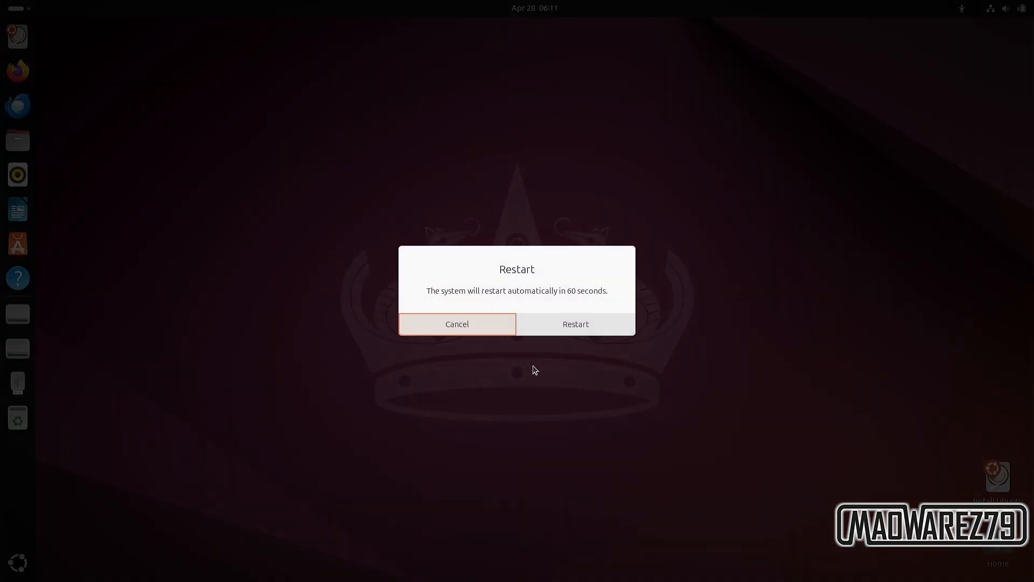
click(564, 333)
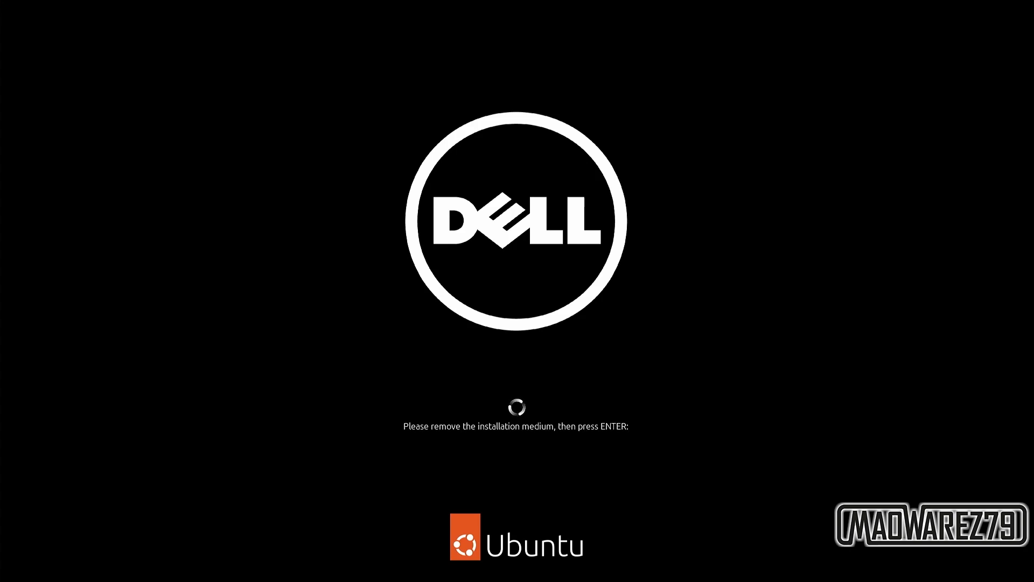
key(Return)
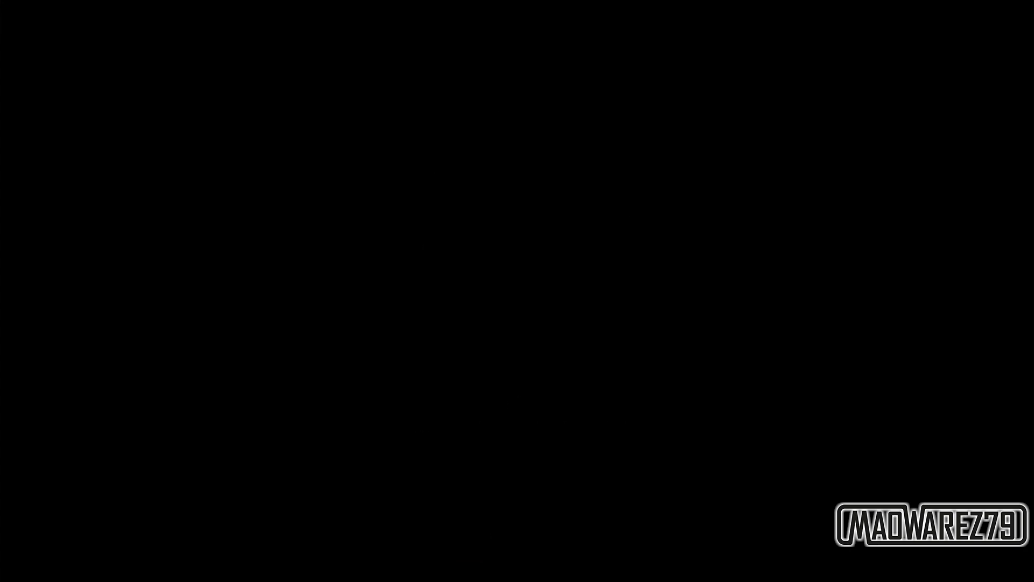
- Bring up the one-time boot menu during startup and enter BIOS Setup
key(F12)
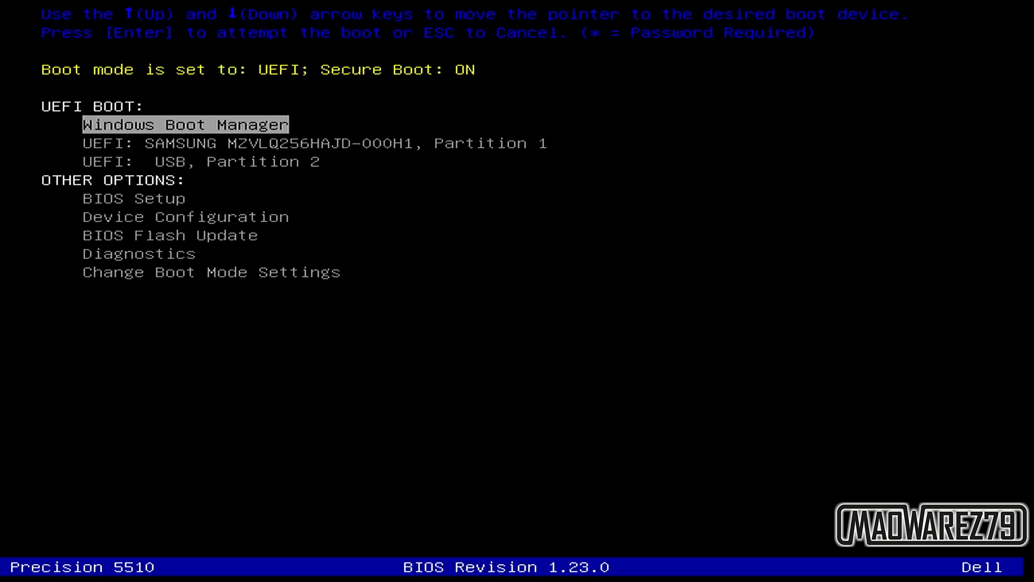
key(Down)
key(Down)
key(Down)
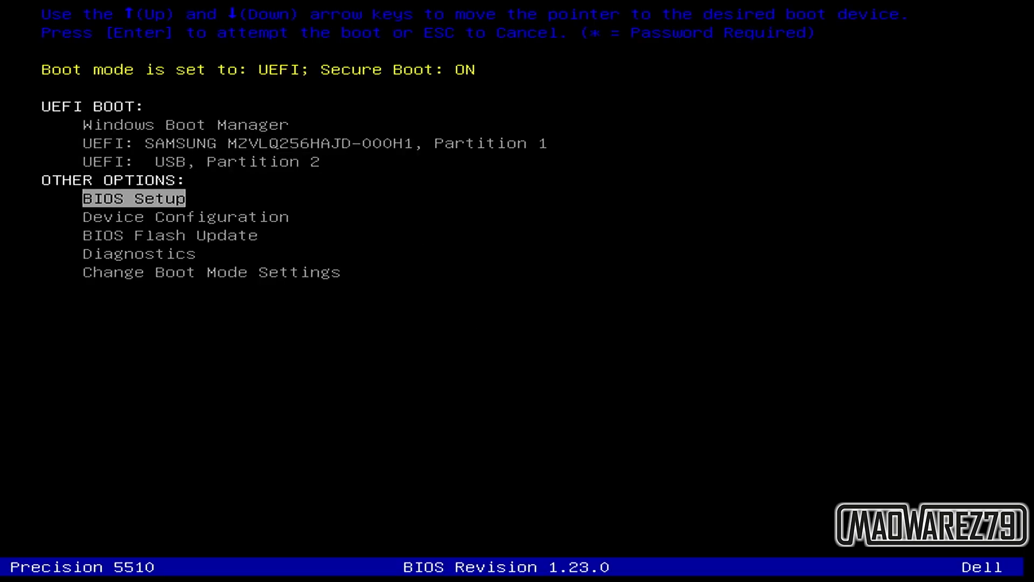
key(Return)
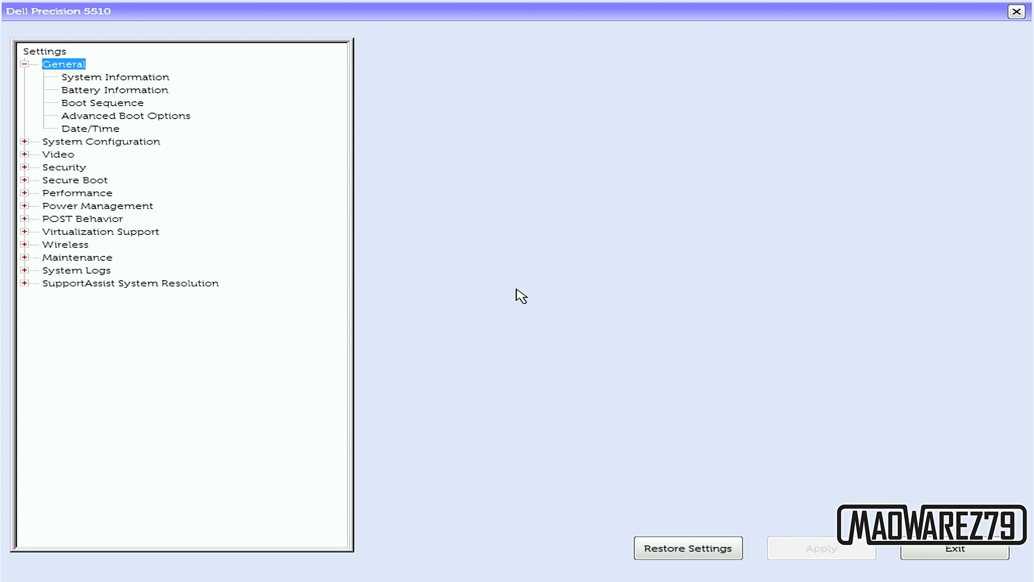
- Change SATA Operation in System Configuration to AHCI, apply the change and exit the BIOS setup
click(107, 141)
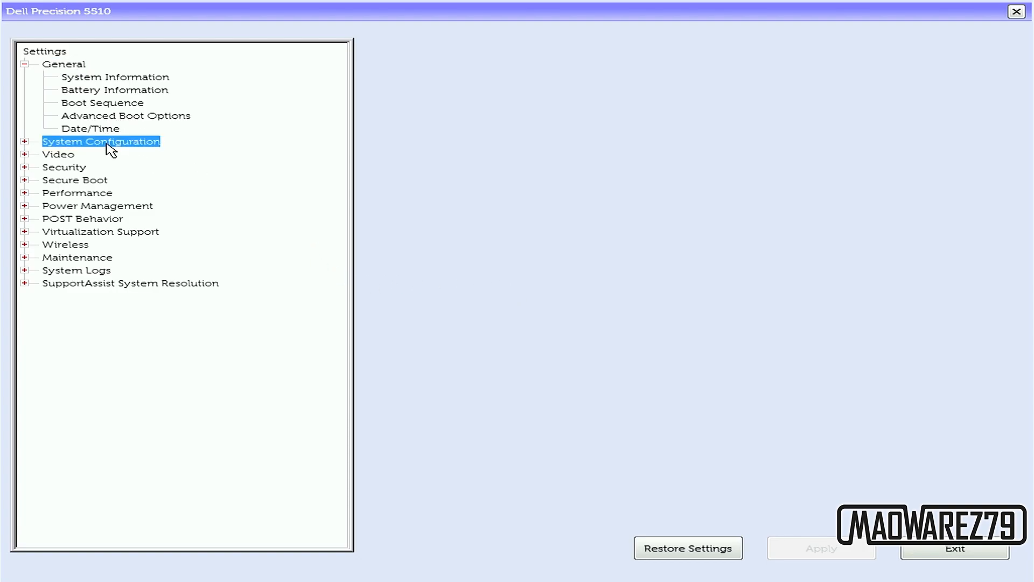
click(82, 155)
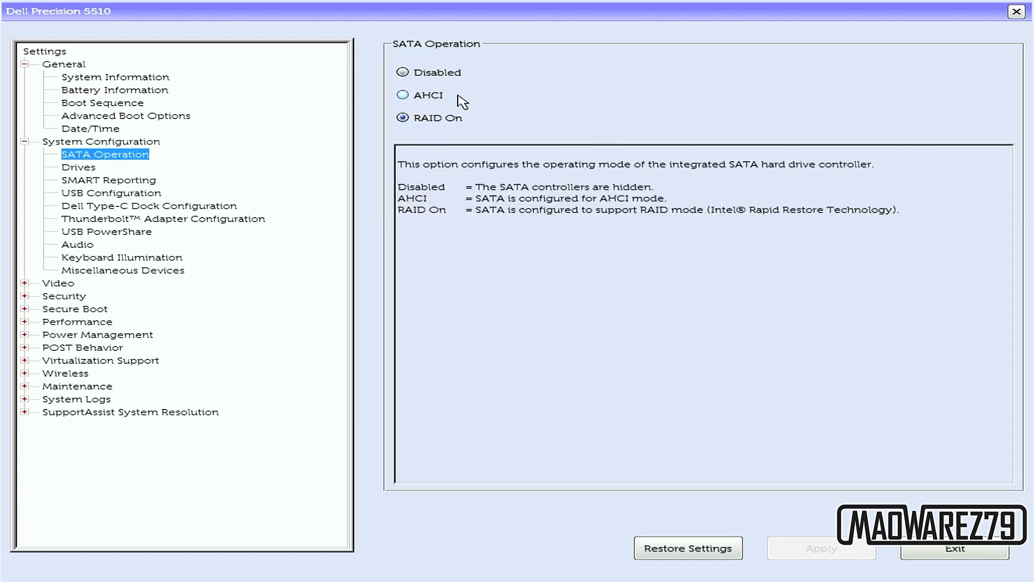
click(427, 94)
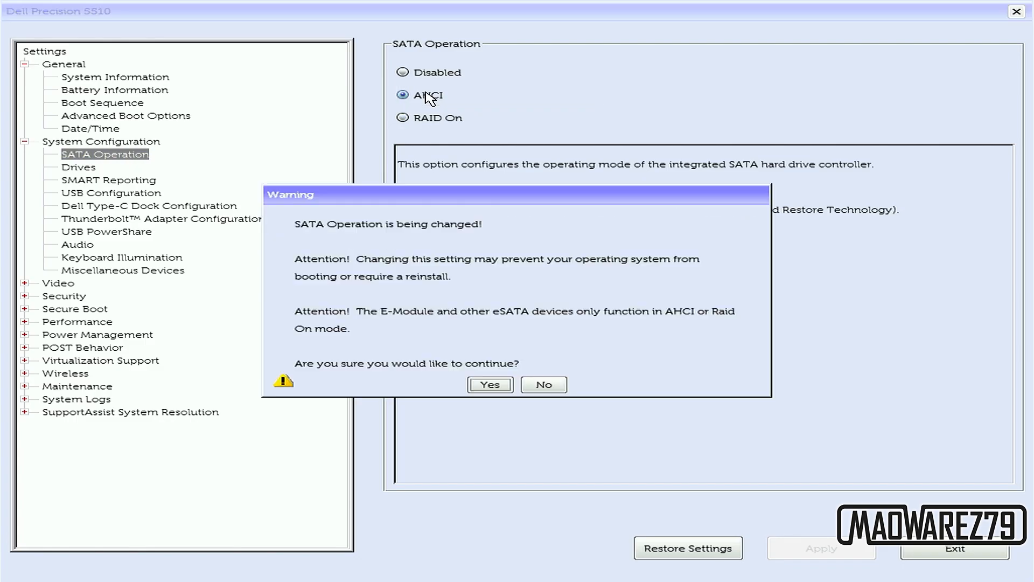
click(491, 385)
click(837, 552)
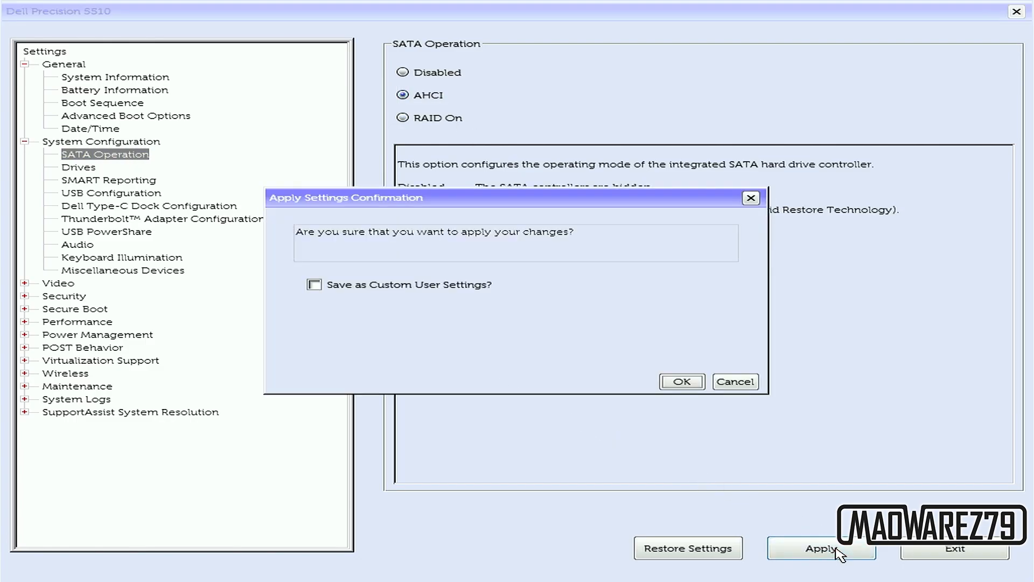
click(683, 383)
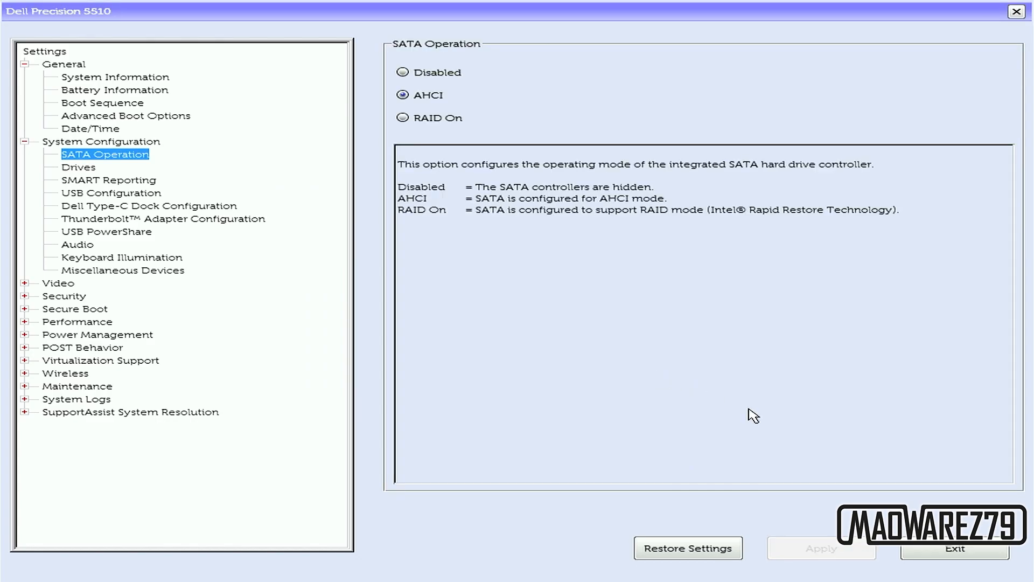
click(955, 548)
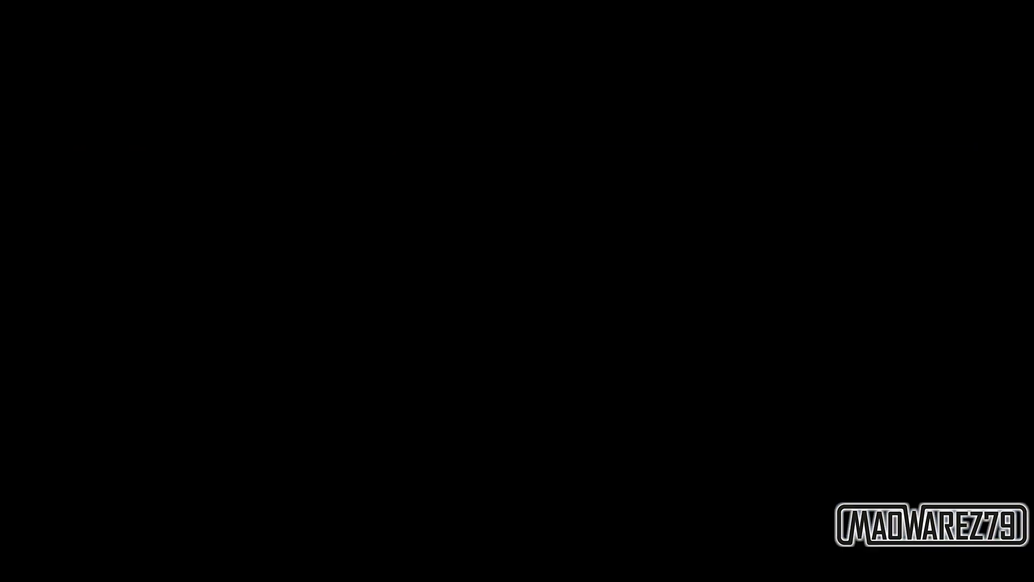
- Boot the Ubuntu live session from the USB drive through the one-time boot menu, using Ventoy's normal mode
key(F12)
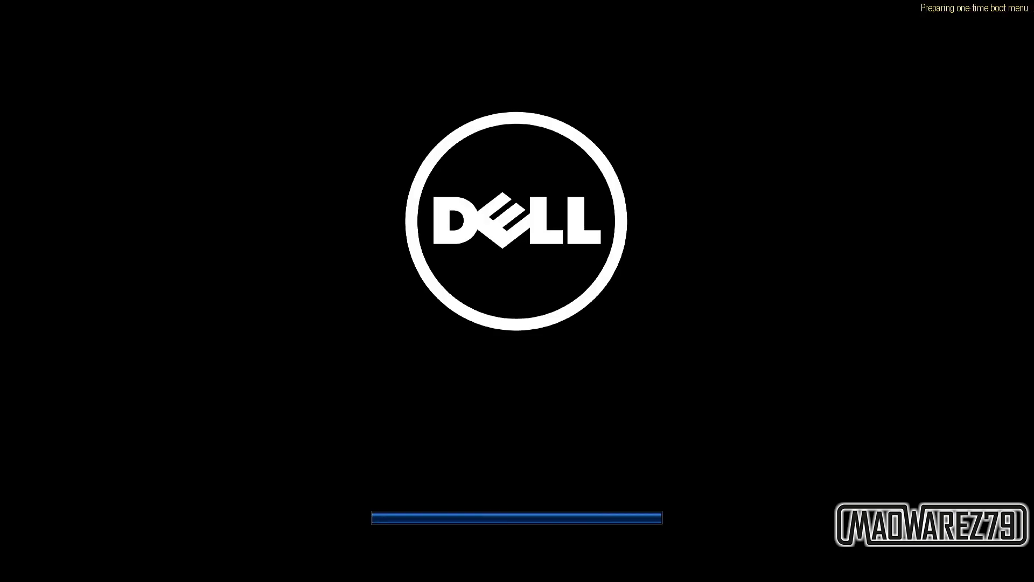
key(Down)
key(Down)
key(Return)
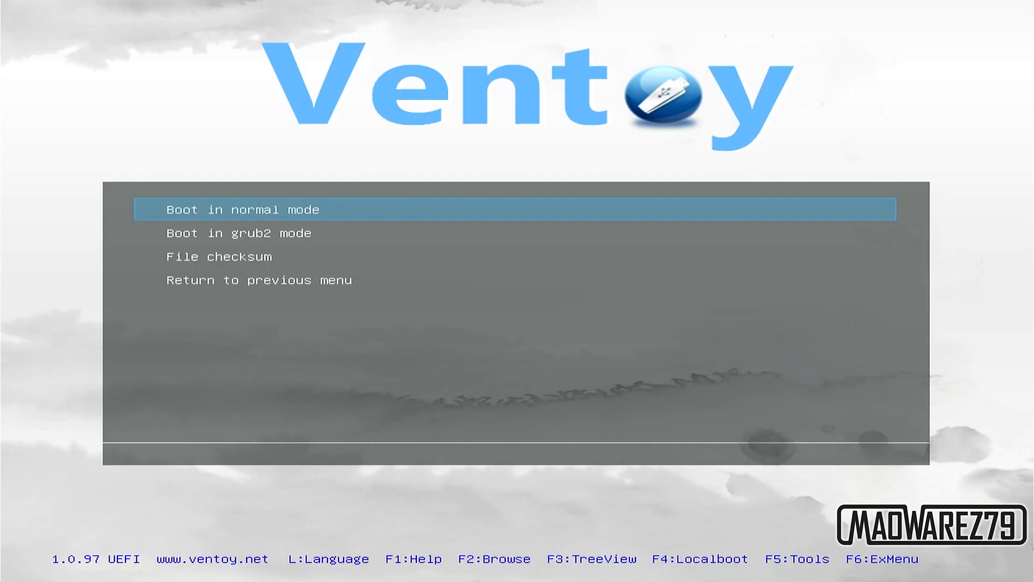
key(Return)
key(Return)
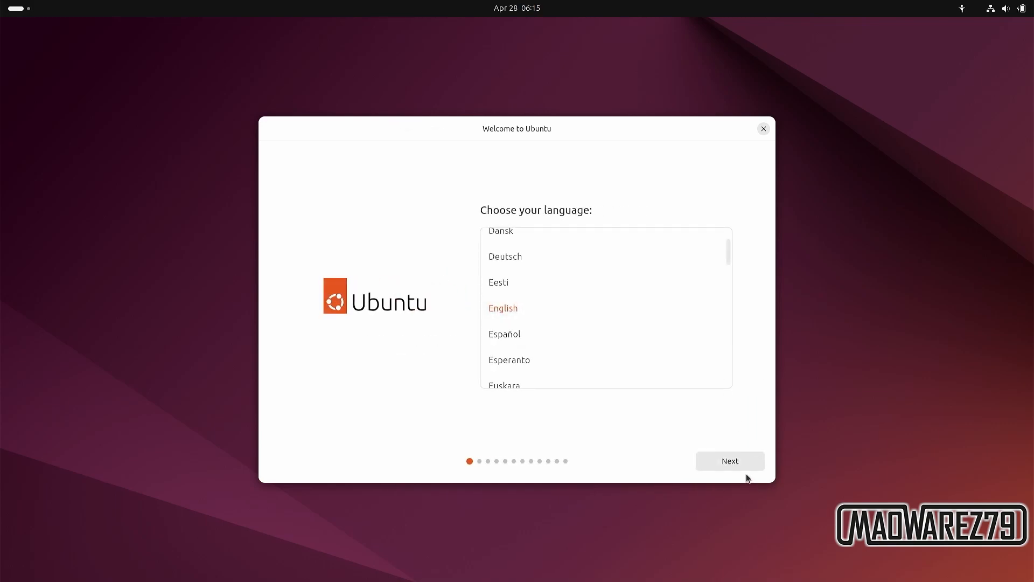
- Complete the initial Ubuntu setup with English, default accessibility and the English (US) keyboard layout, choosing Try Ubuntu
click(739, 462)
click(740, 461)
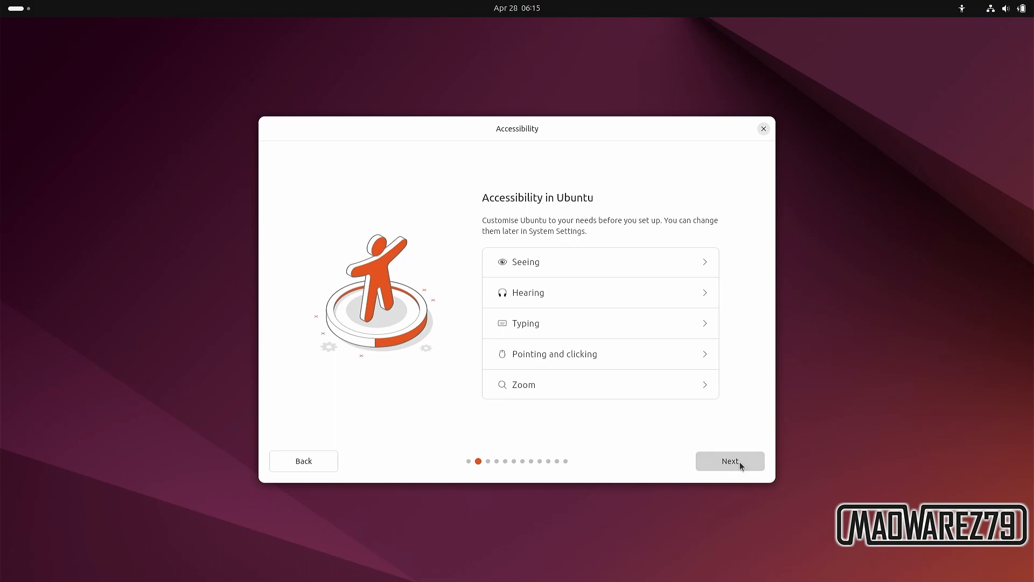
click(739, 461)
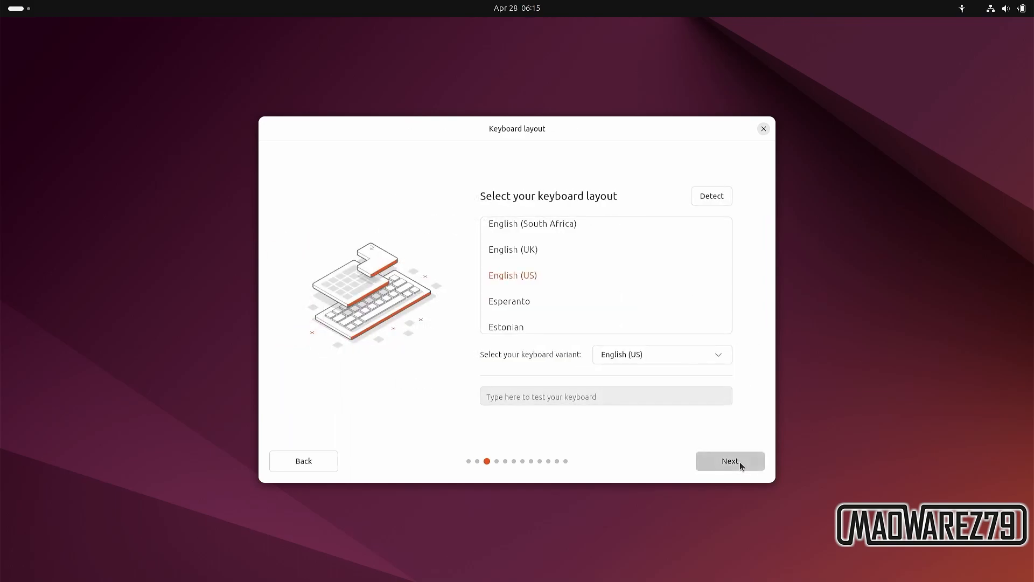
click(740, 462)
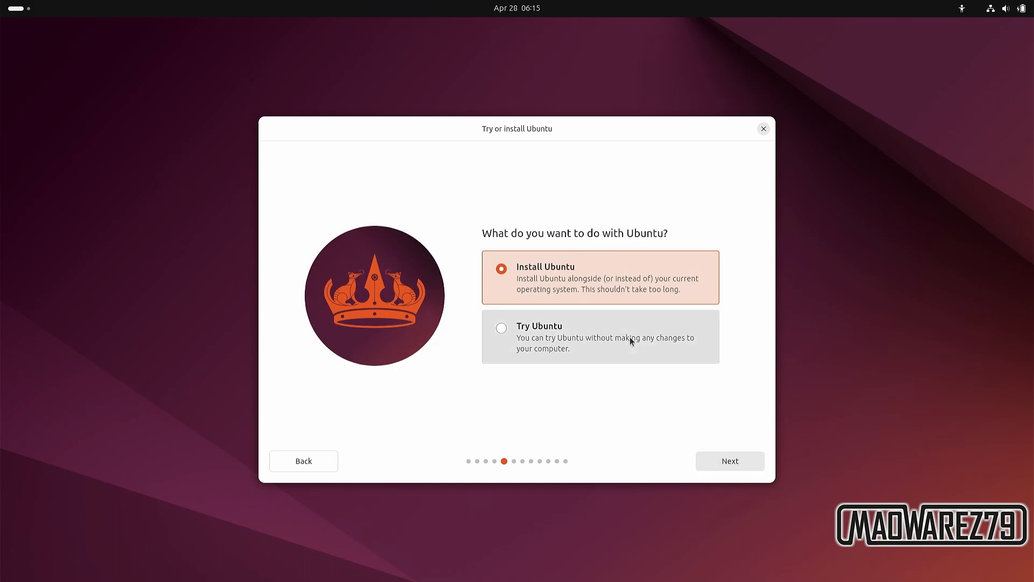
click(629, 337)
click(731, 462)
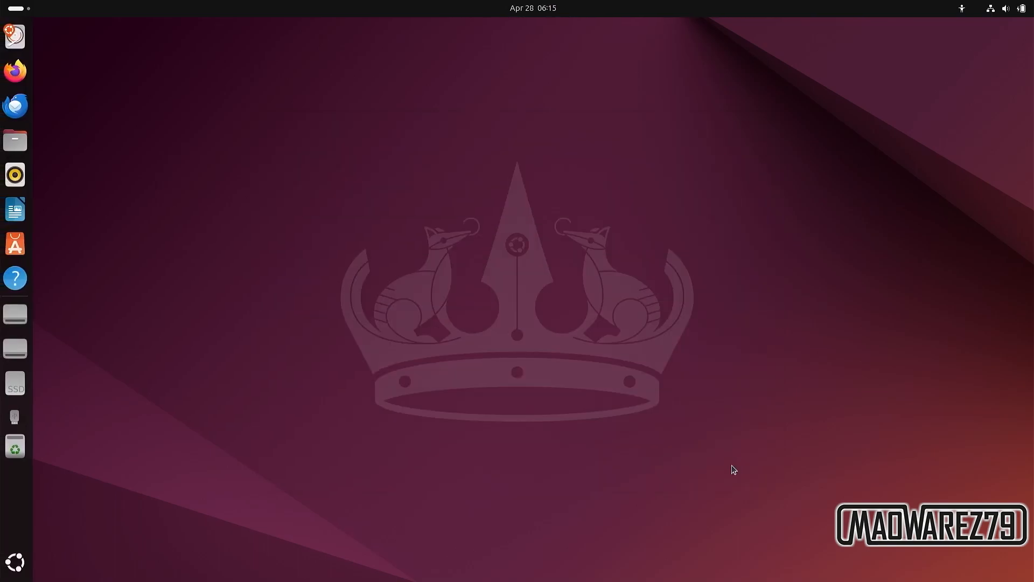
- Find GParted among the applications, launch it and authenticate it to run as root
click(19, 563)
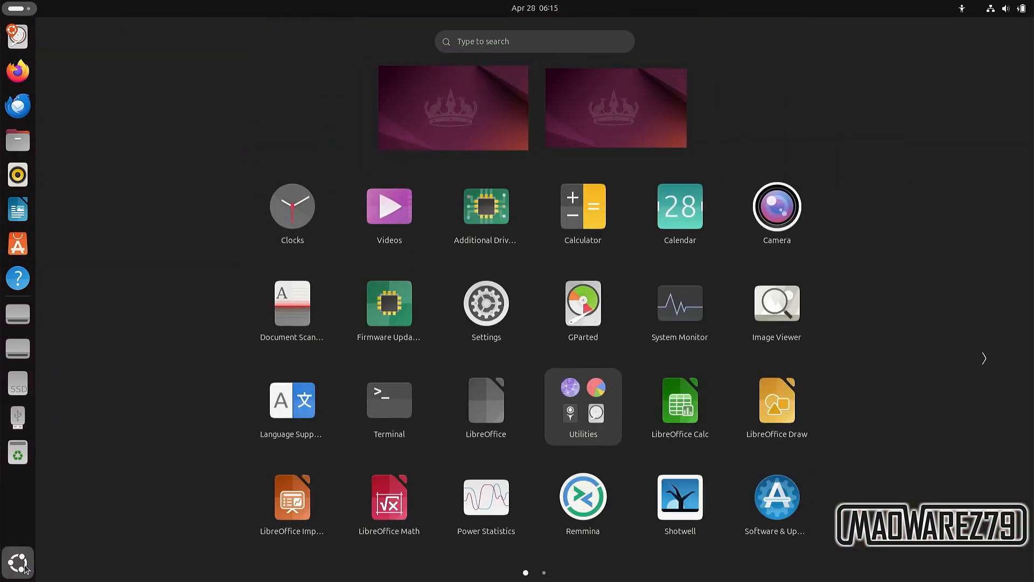
text(gpl)
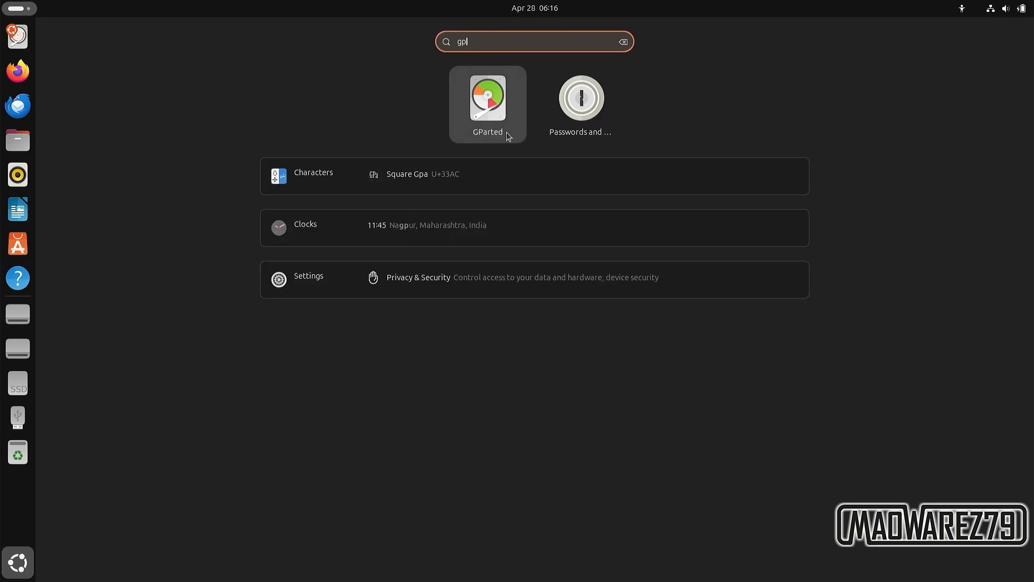
key(BackSpace)
right_click(506, 131)
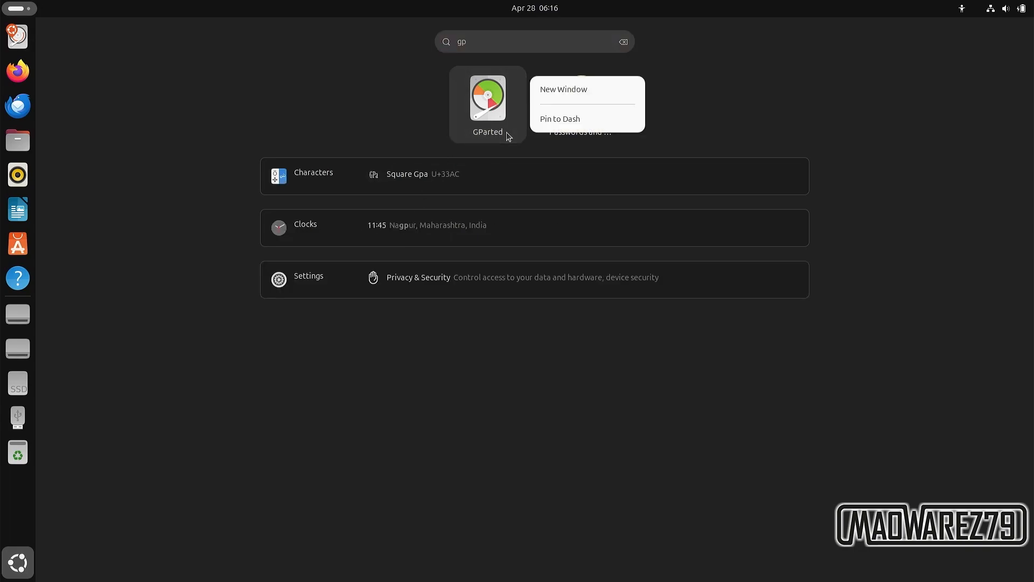
click(508, 102)
text(l)
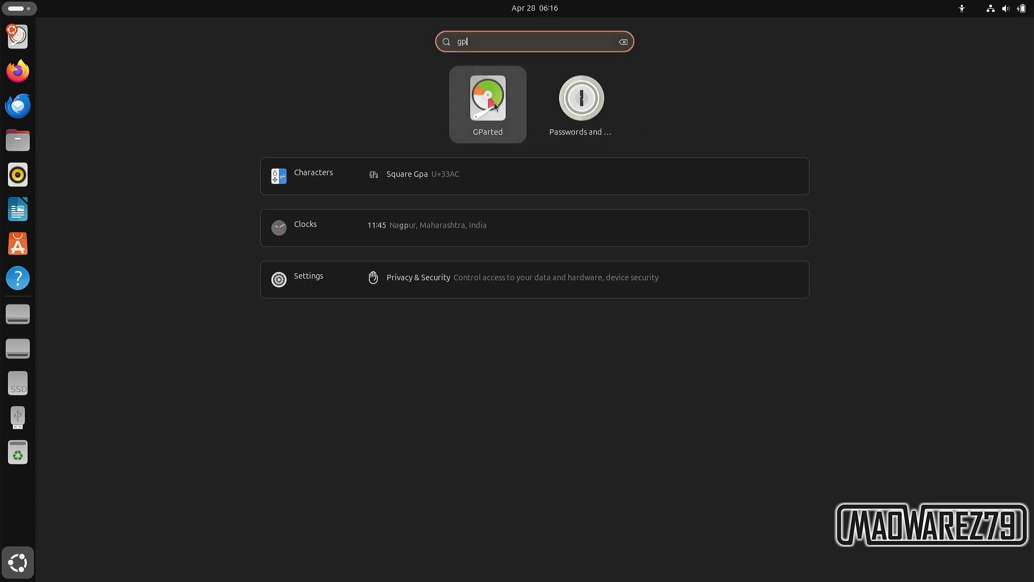
click(496, 106)
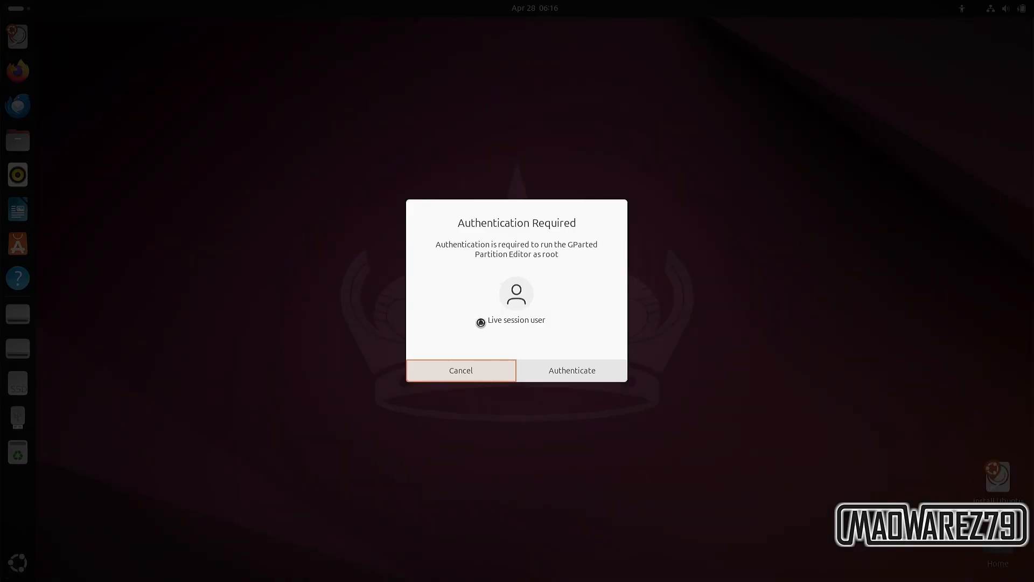
click(555, 372)
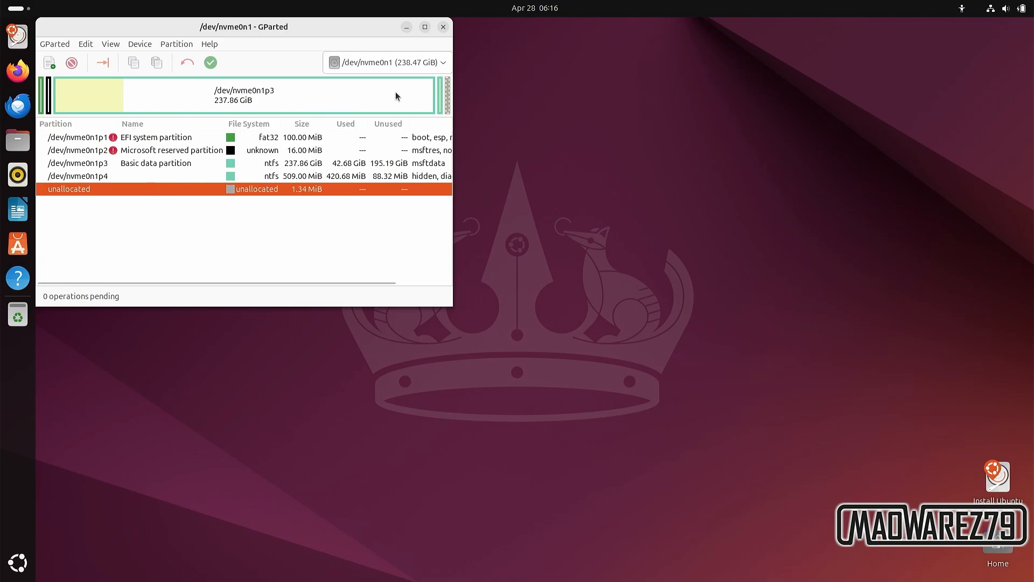
- Shrink the Basic data partition /dev/nvme0n1p3 so that 570 MiB of free space follows it
click(430, 97)
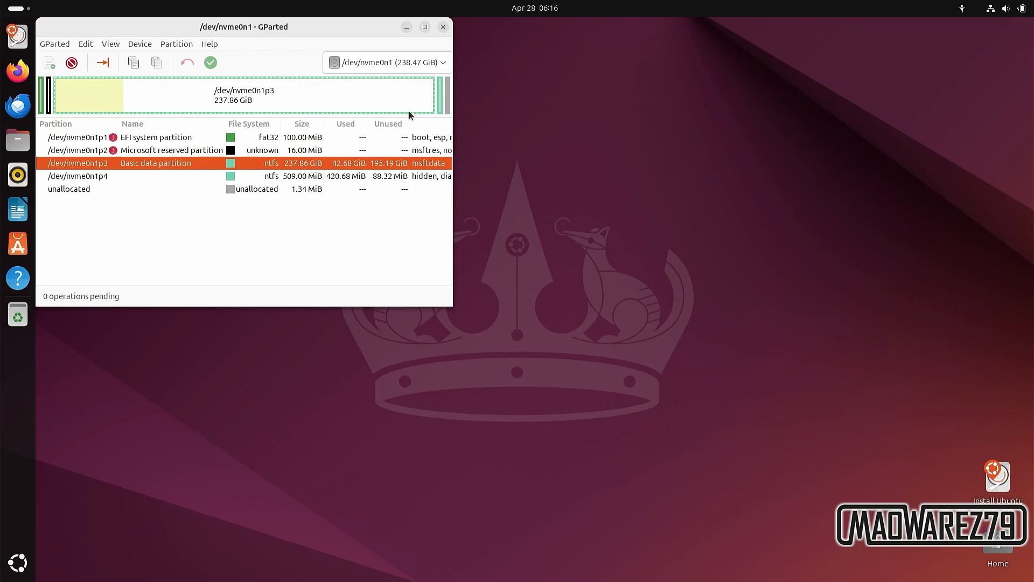
click(425, 27)
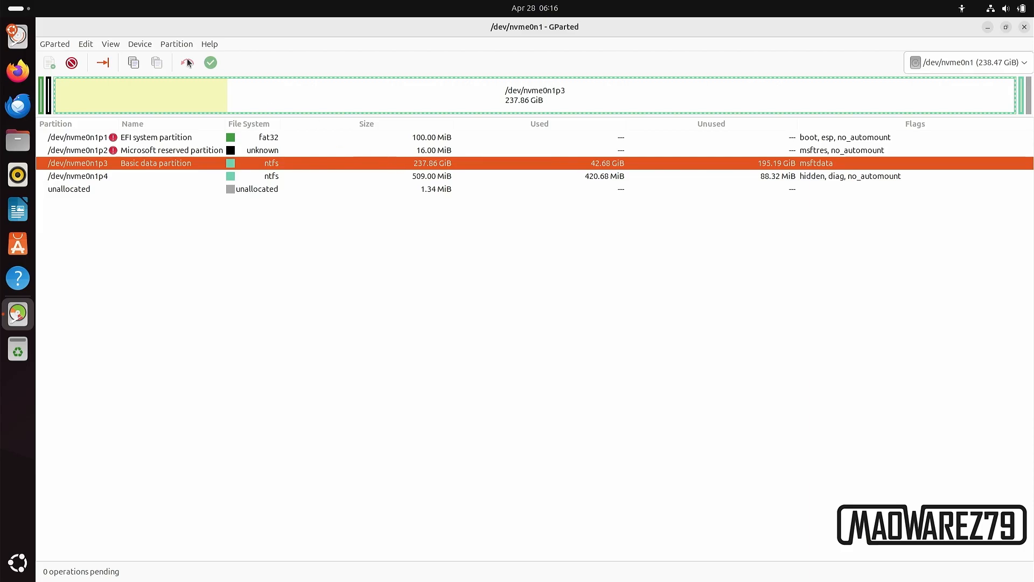
click(104, 63)
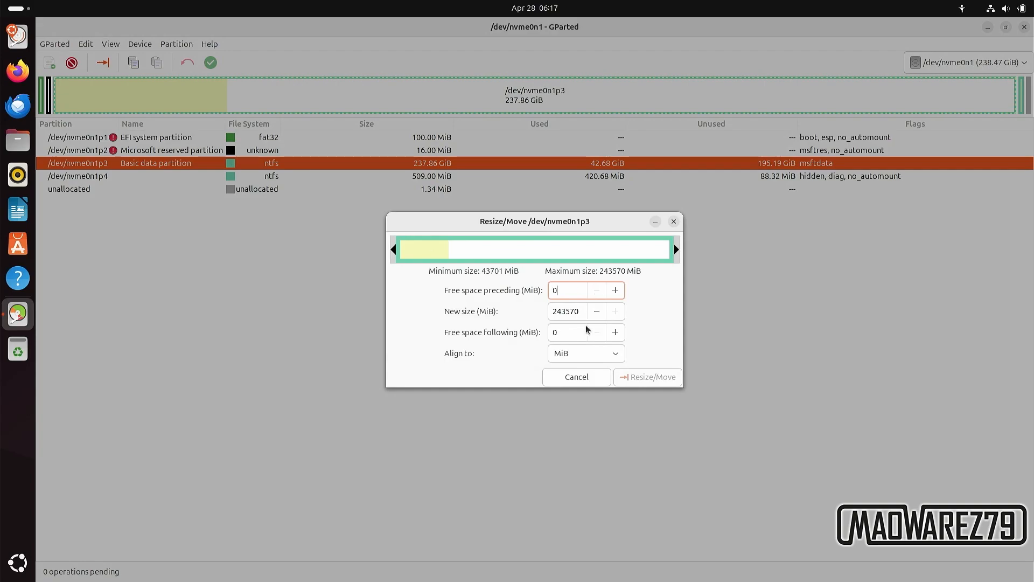
click(573, 332)
drag(573, 332, 550, 332)
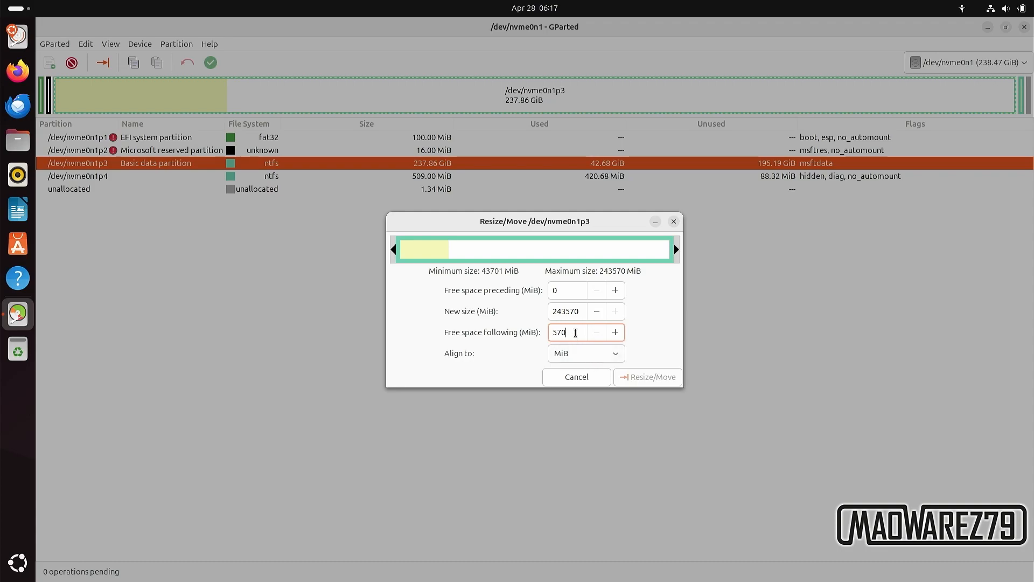
click(570, 294)
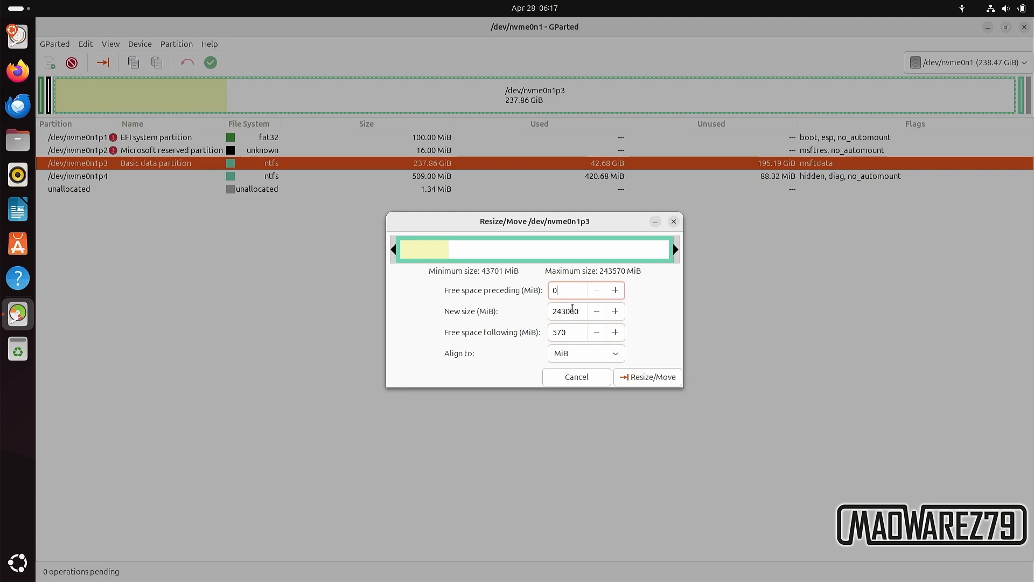
click(635, 378)
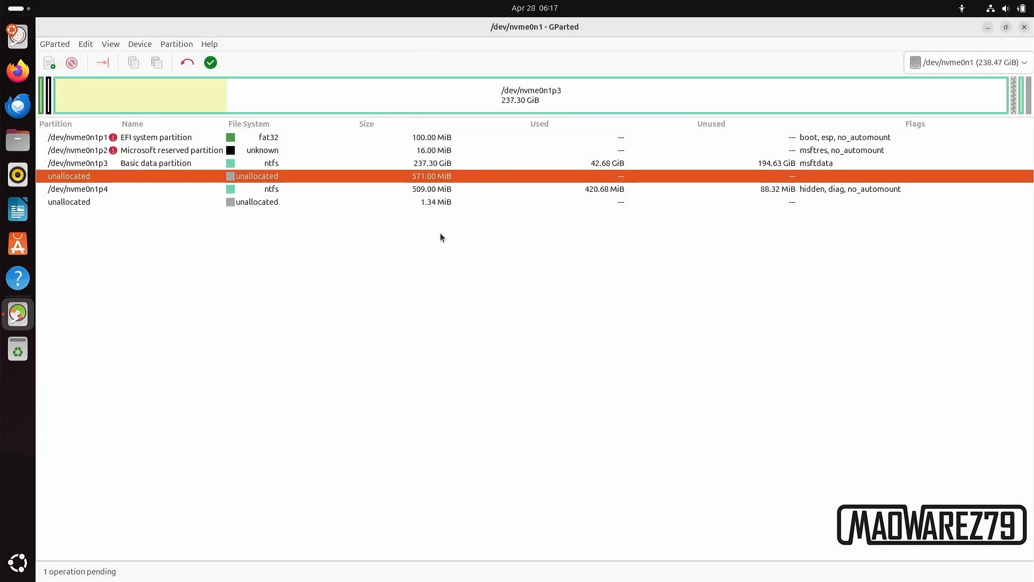
- Extend /dev/nvme0n1p4 back over the unallocated space before it, with 0 MiB preceding and a new size of 1081 MiB
click(260, 192)
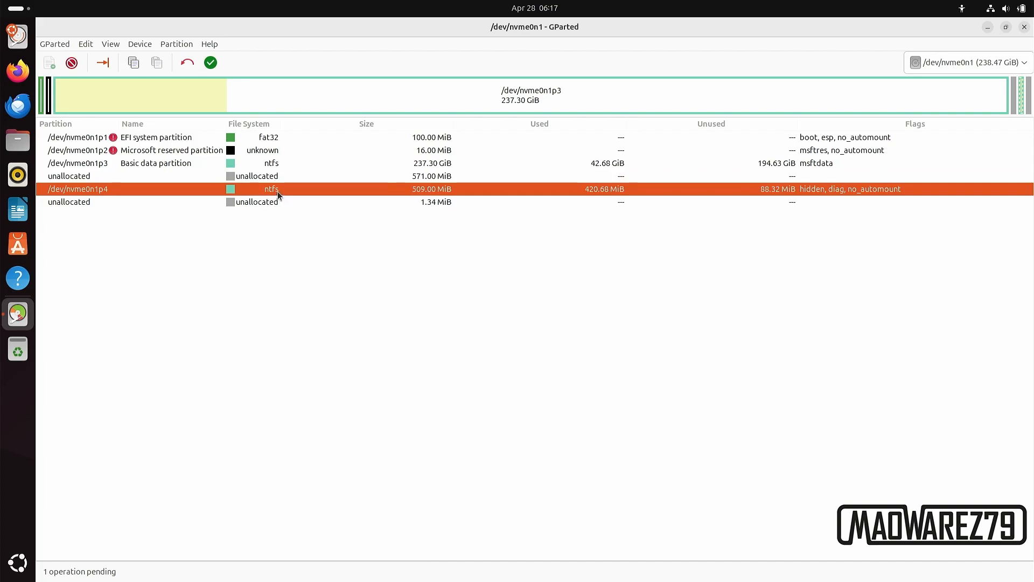
right_click(277, 191)
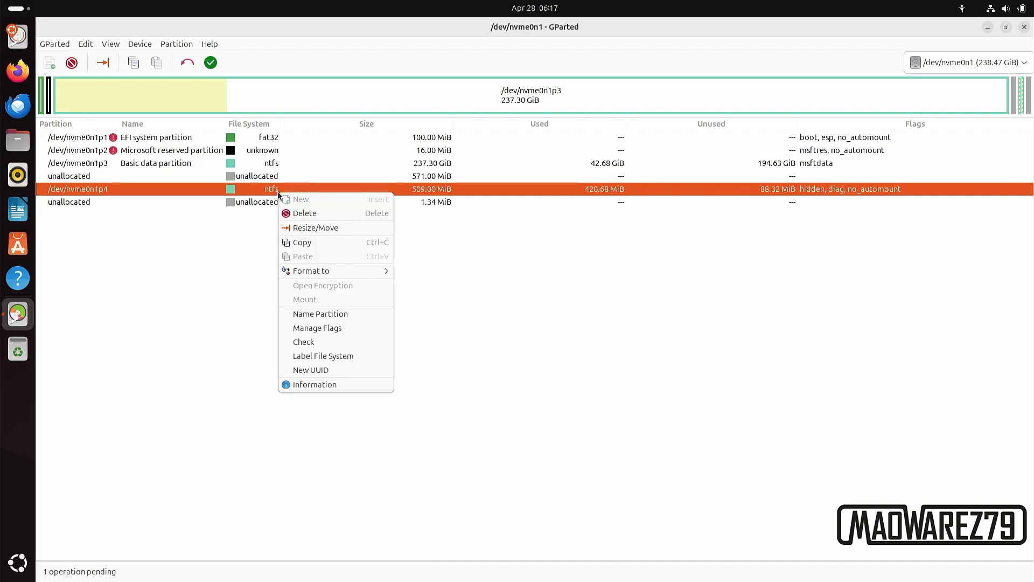
click(300, 232)
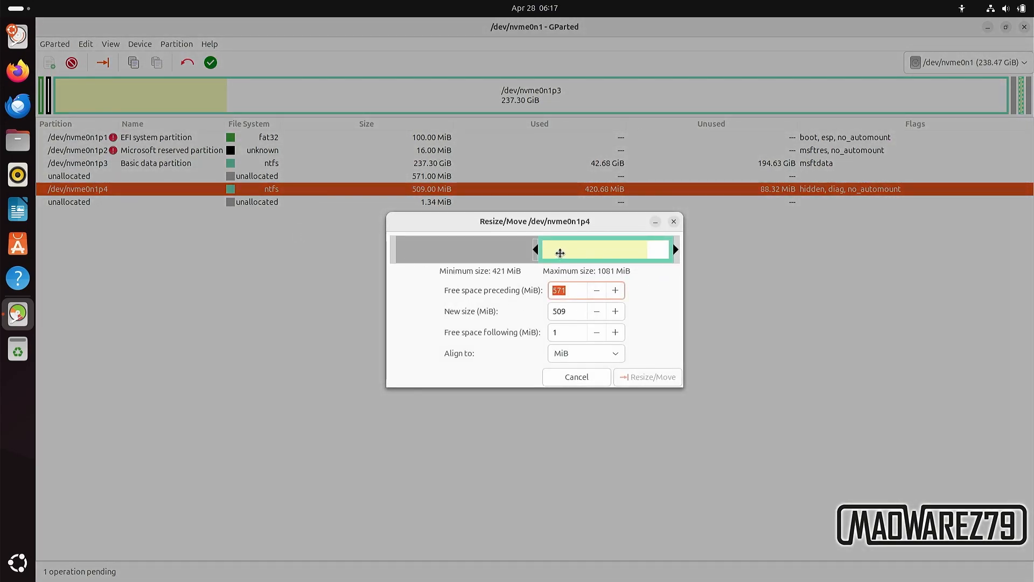
drag(538, 250, 345, 247)
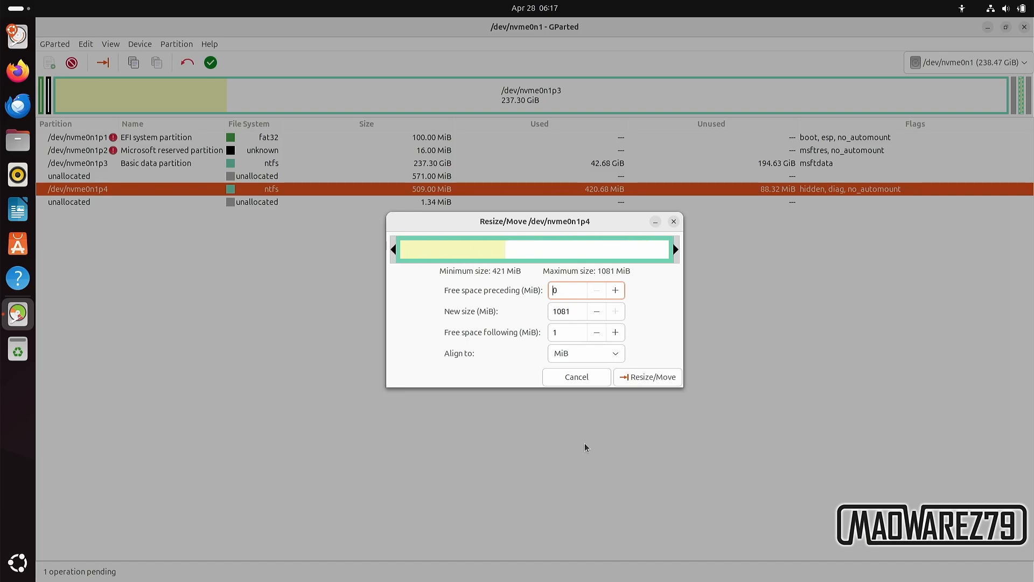
click(645, 378)
click(532, 367)
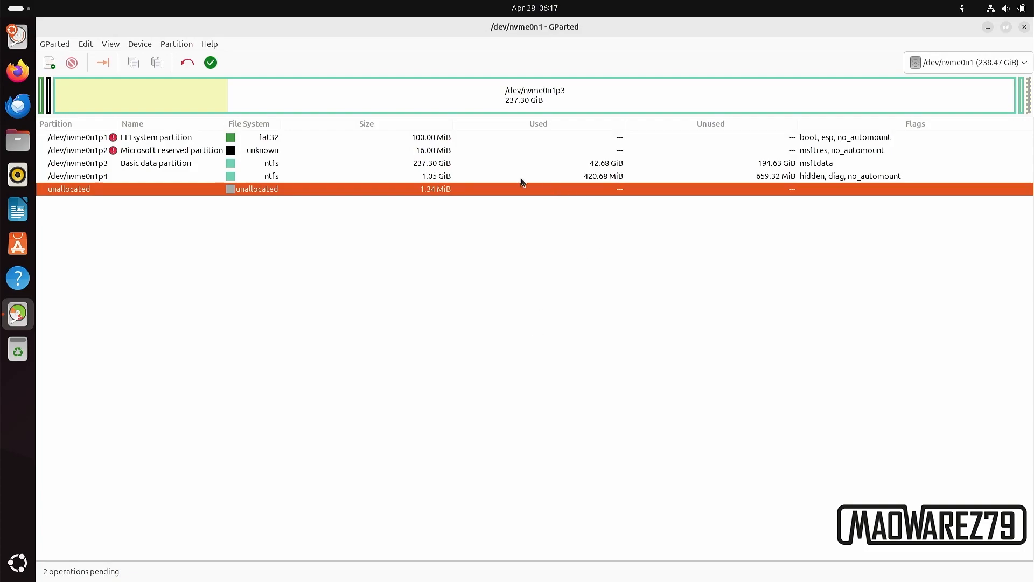
- Apply all pending partition operations, check the details of the completed operations and close the report
click(60, 44)
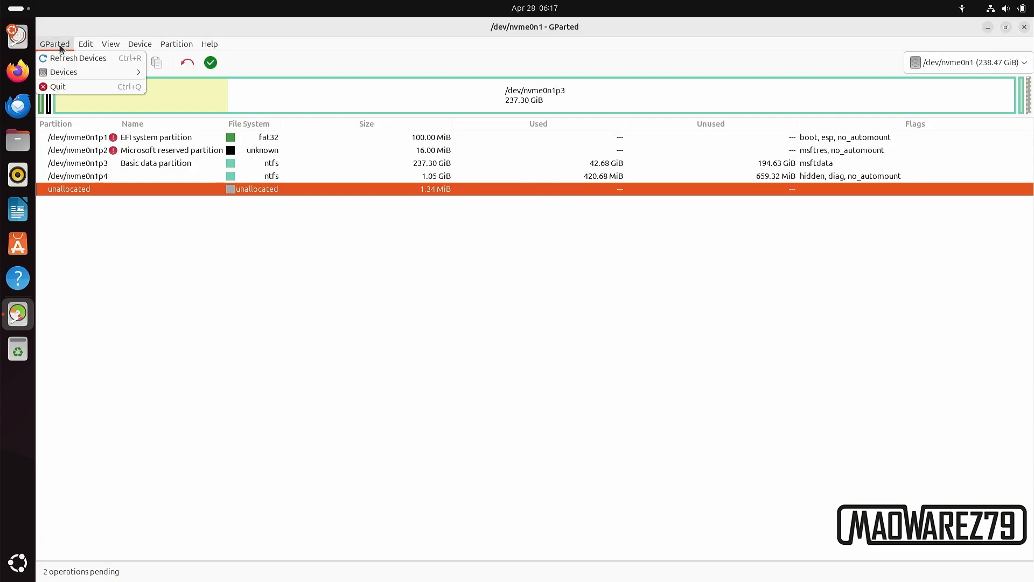
mouse_move(83, 45)
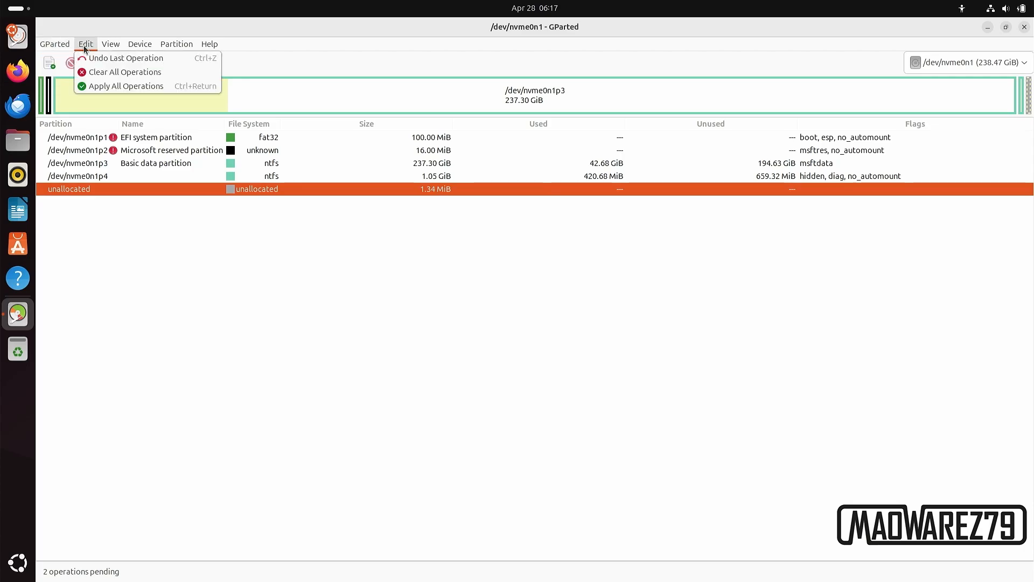
click(98, 86)
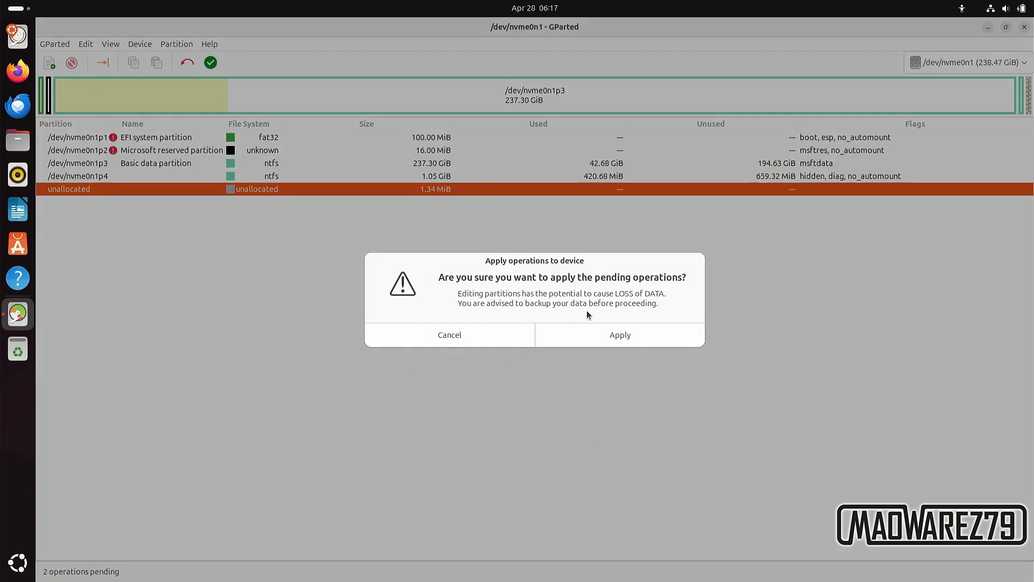
click(586, 334)
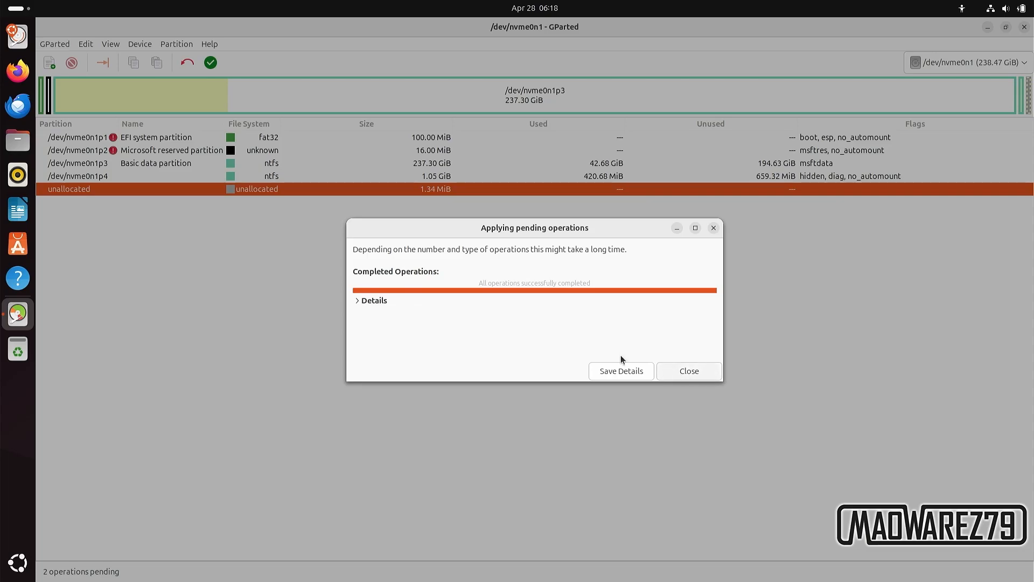
click(356, 301)
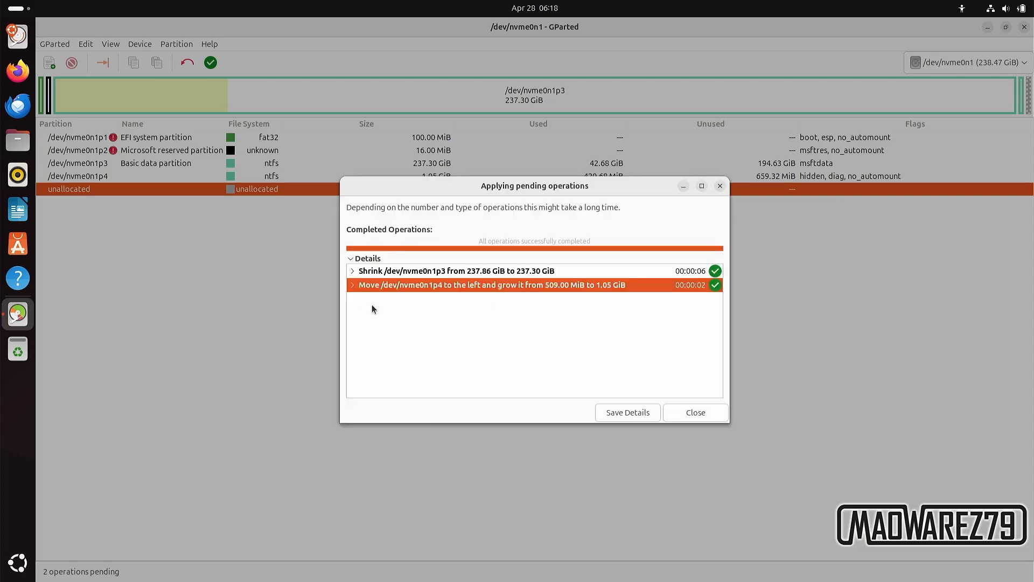
click(695, 413)
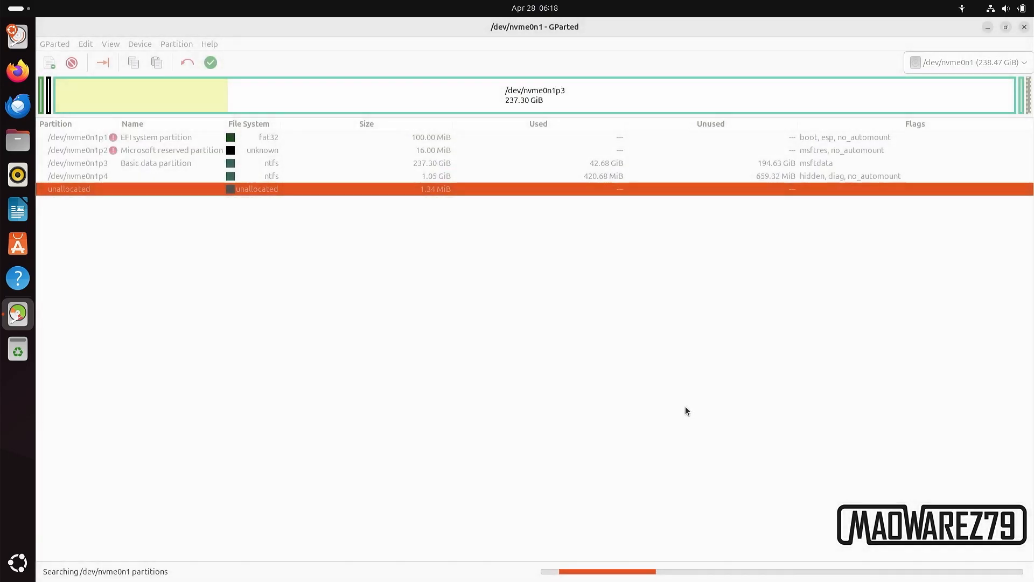
- Close GParted and restart the computer from the Ubuntu live session
click(1025, 27)
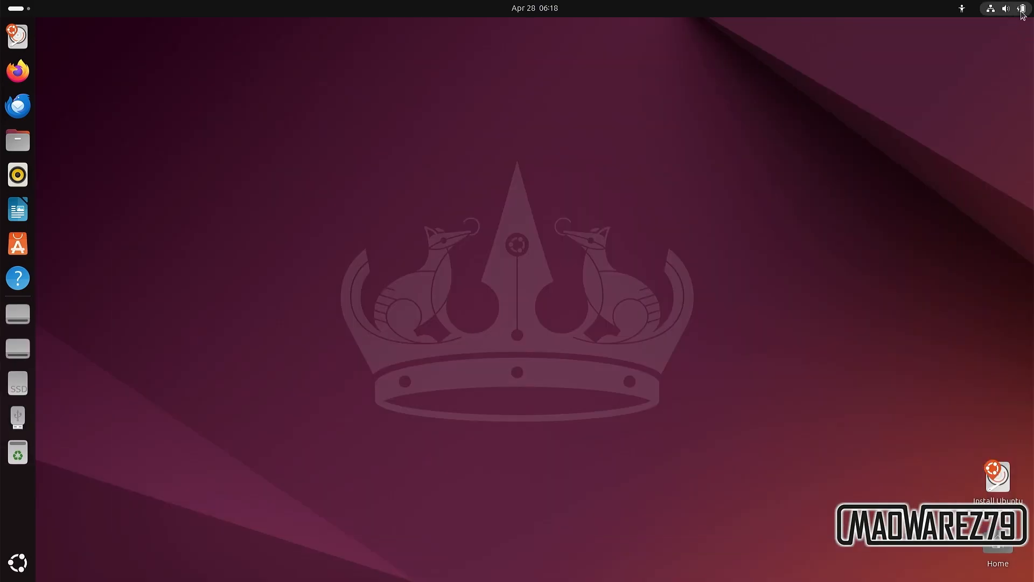
click(1022, 12)
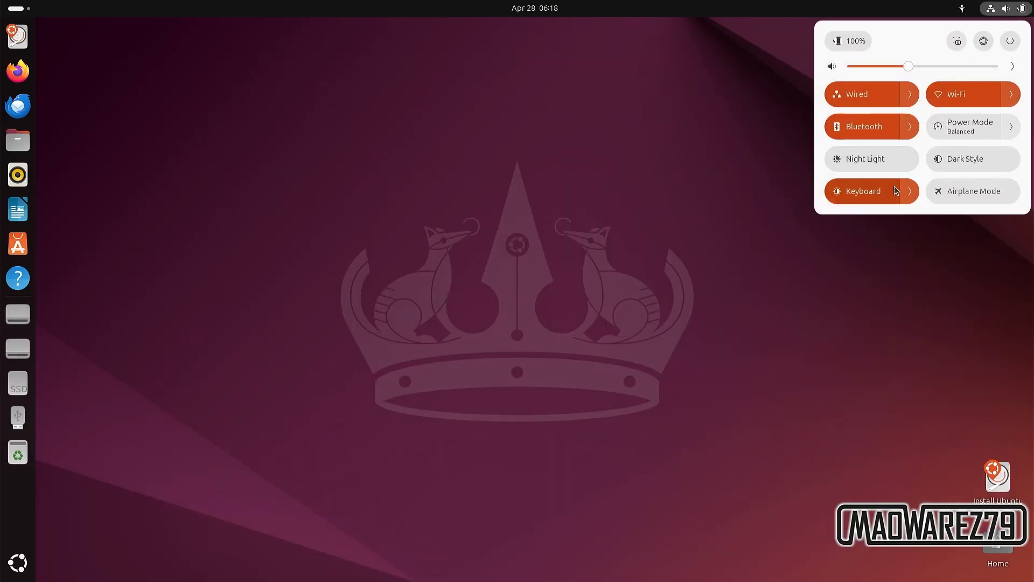
click(1010, 41)
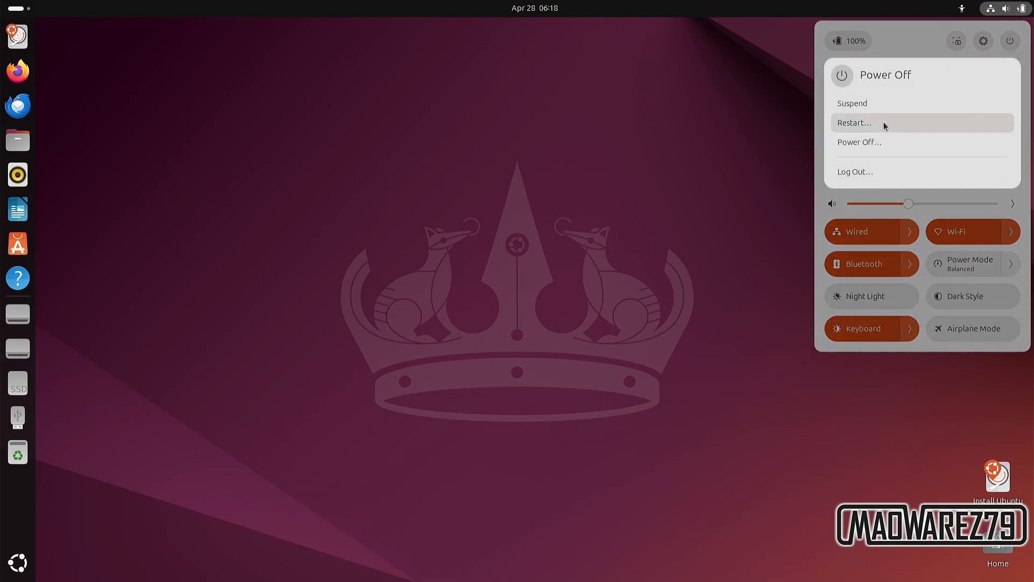
click(884, 121)
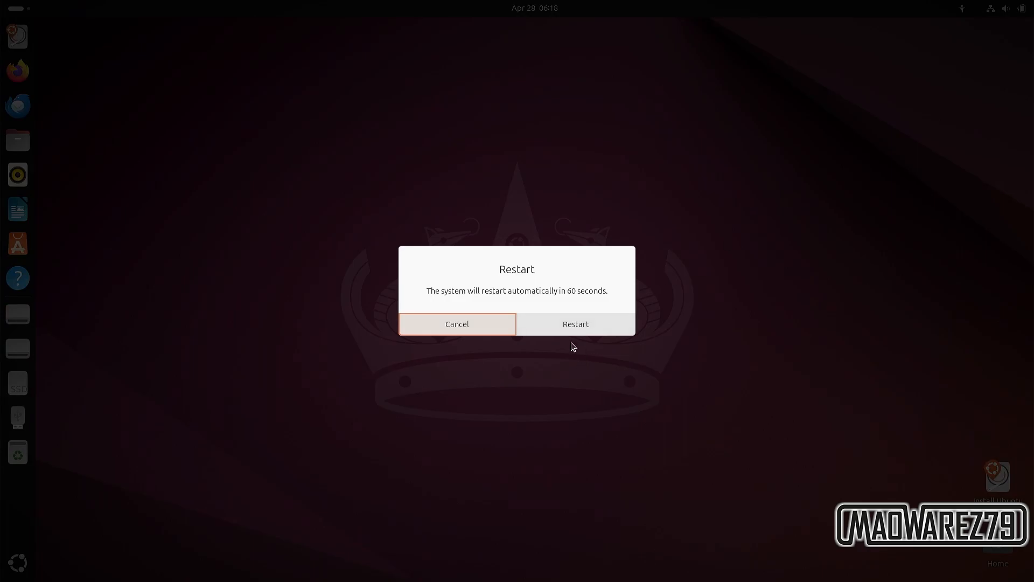
click(576, 324)
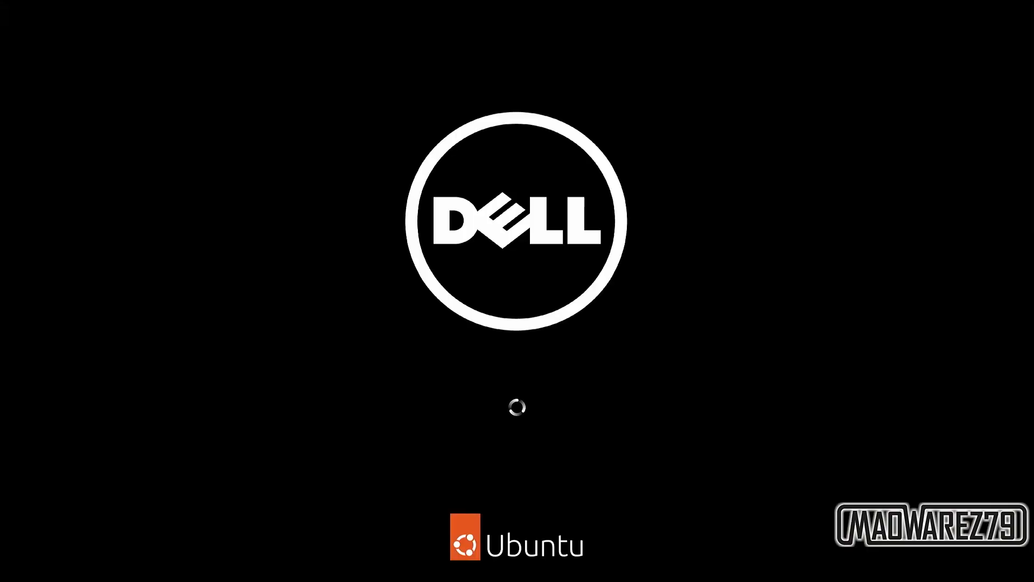
key(Return)
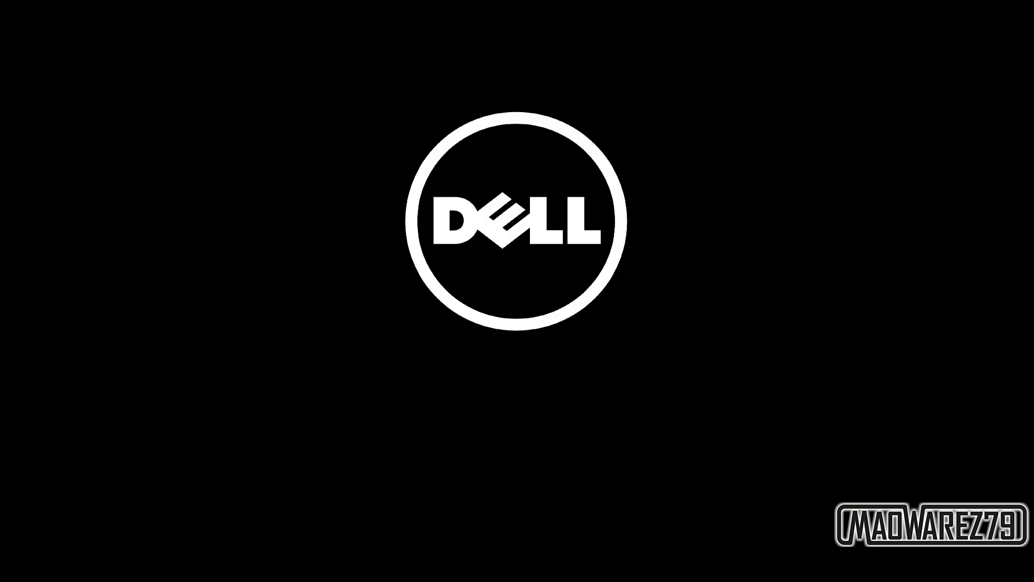
- Enter BIOS Setup through the one-time boot menu
key(F12)
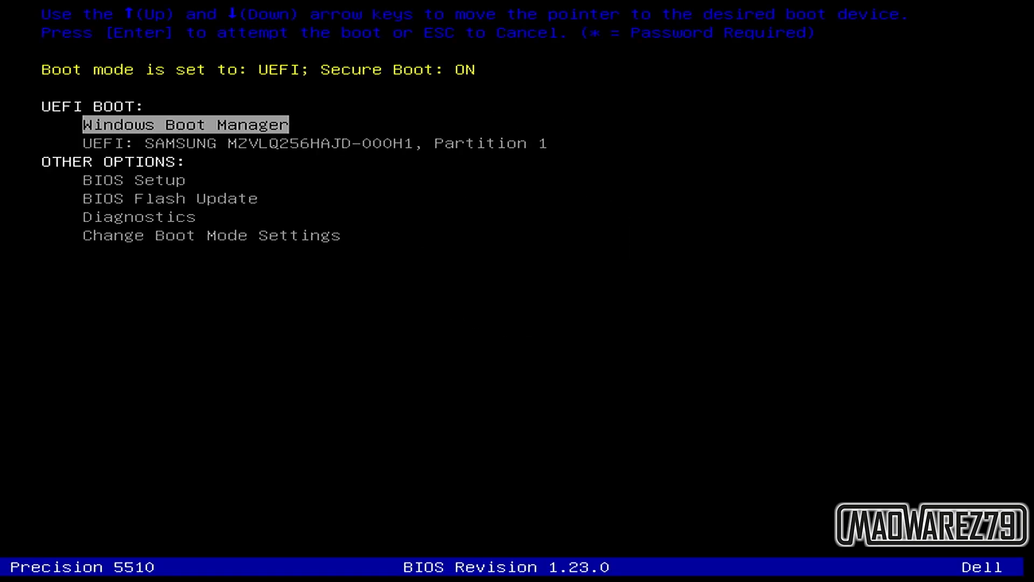
key(Down)
key(Down)
key(Return)
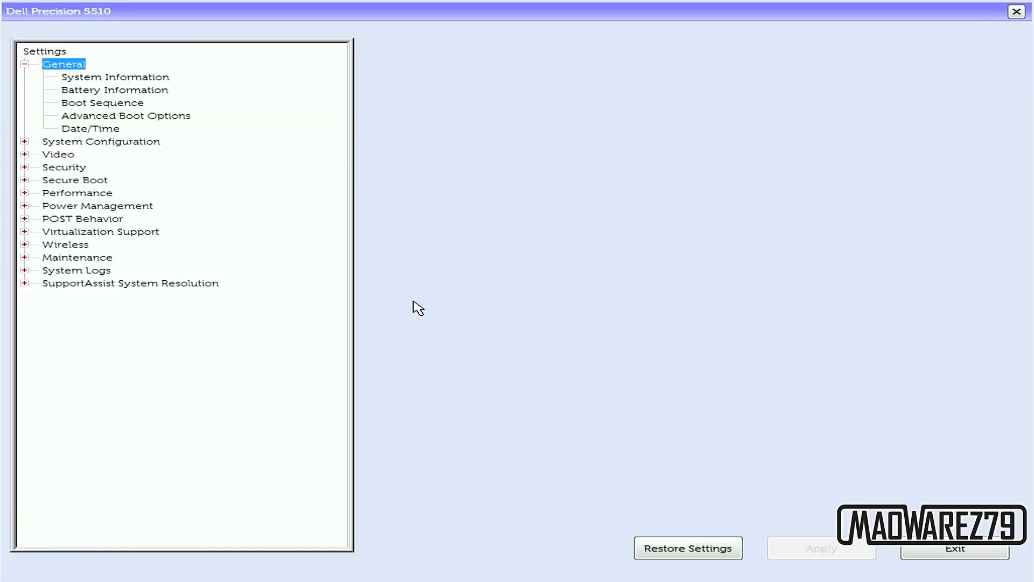
- Set SATA Operation under System Configuration back to RAID On and apply the change
click(24, 141)
click(119, 156)
click(403, 118)
click(489, 384)
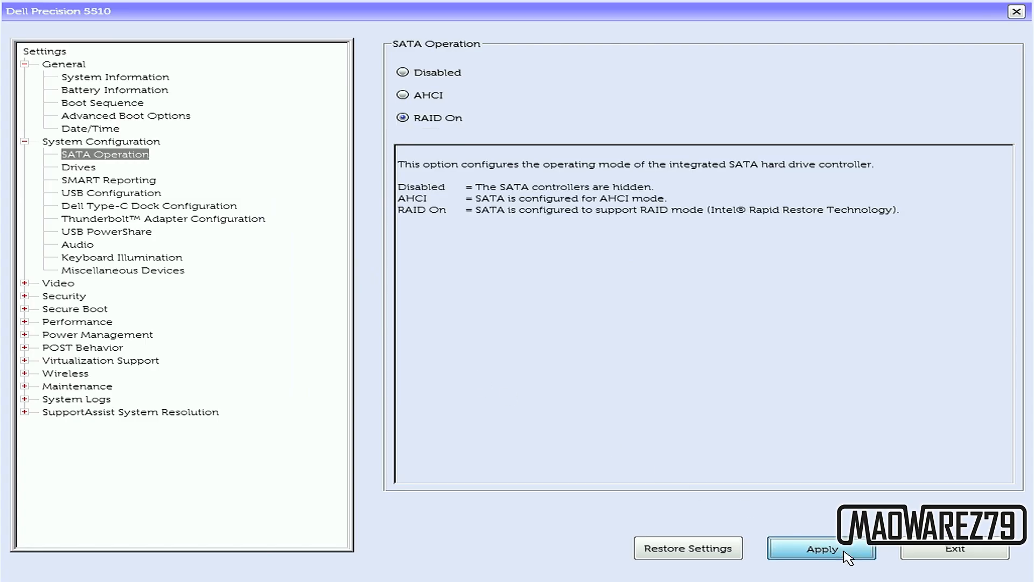
click(846, 552)
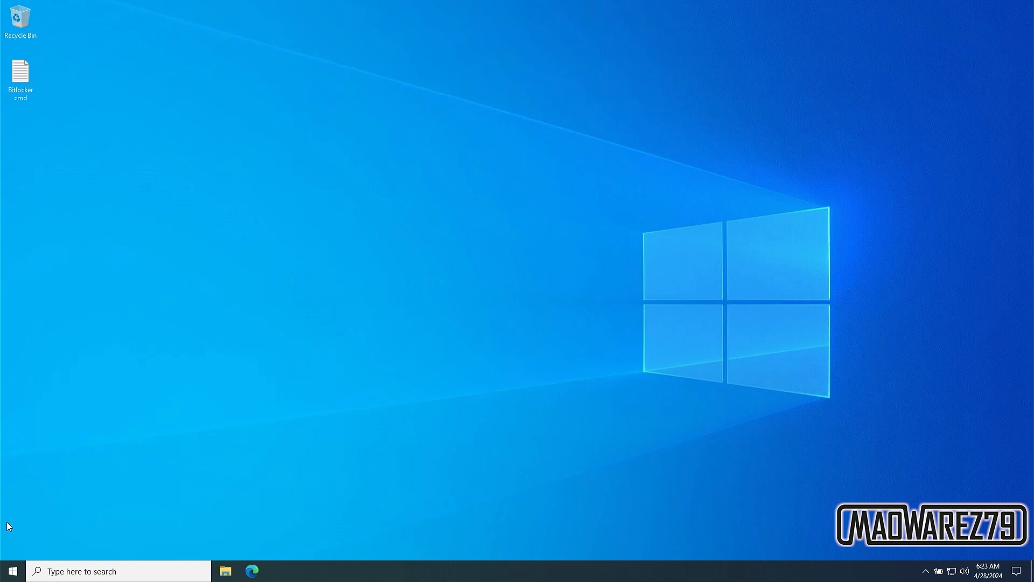
- Open Disk Management in Windows at full size and check the sizes of the C: and recovery partitions
right_click(13, 570)
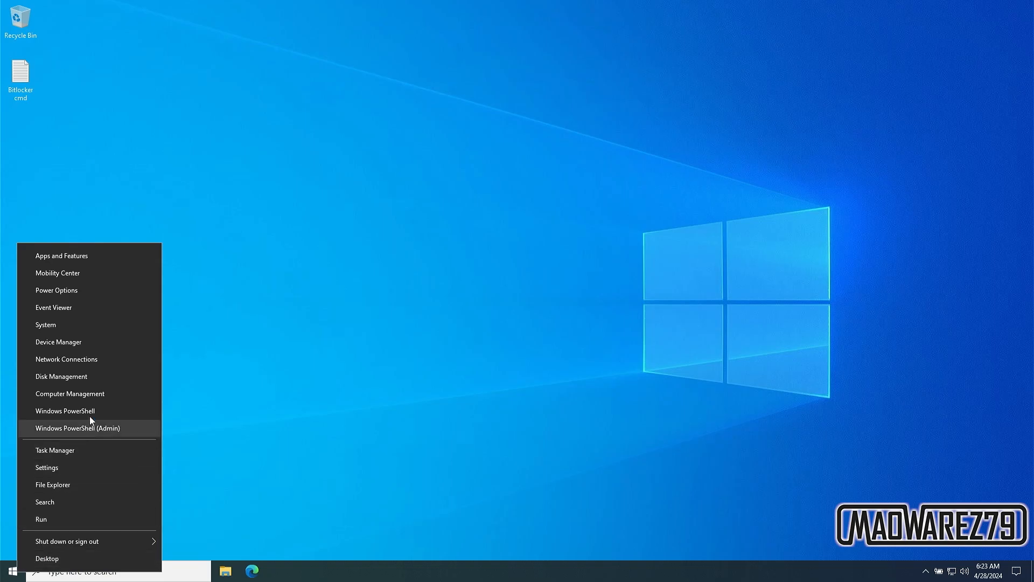
click(100, 376)
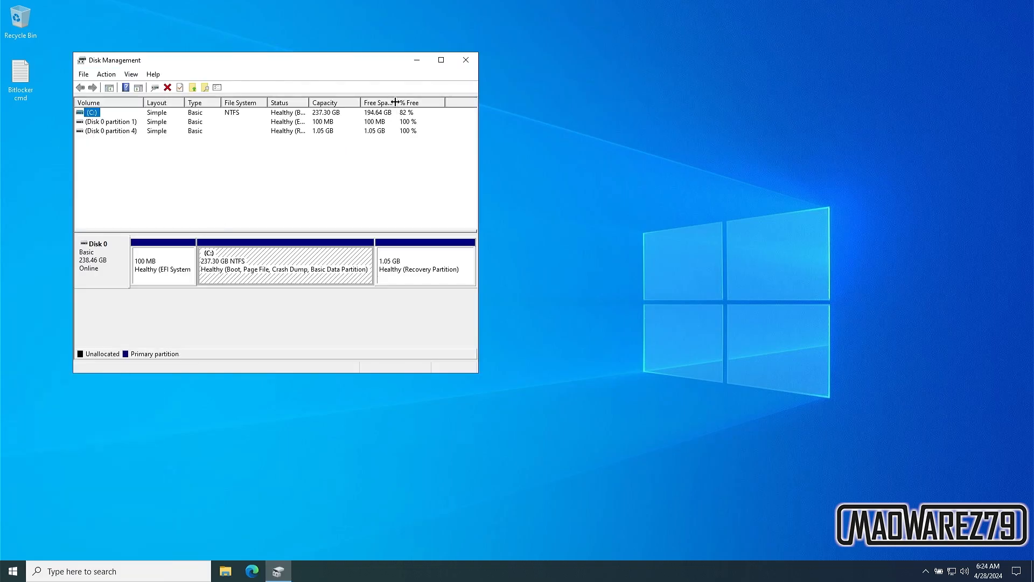
click(442, 60)
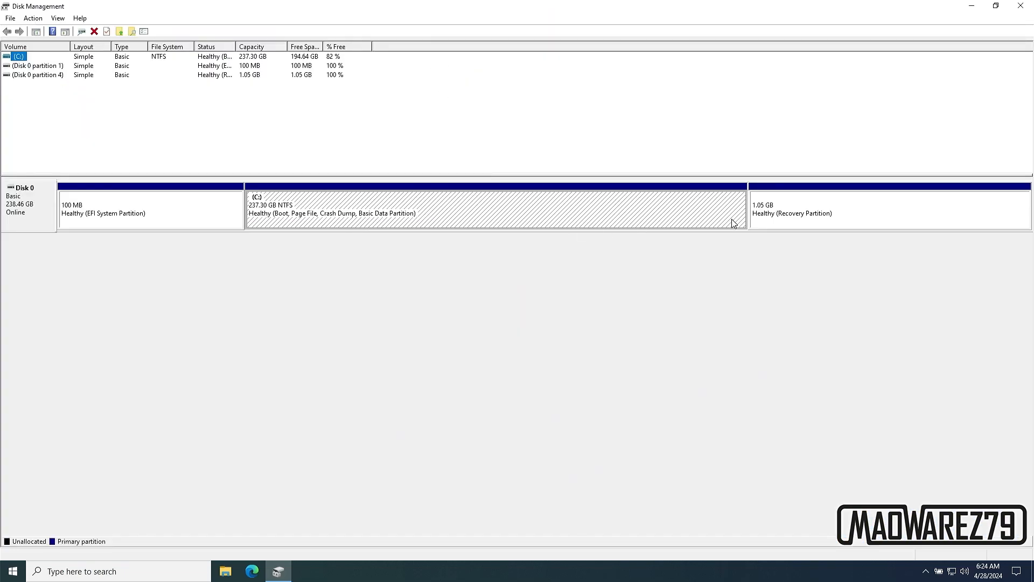
click(779, 218)
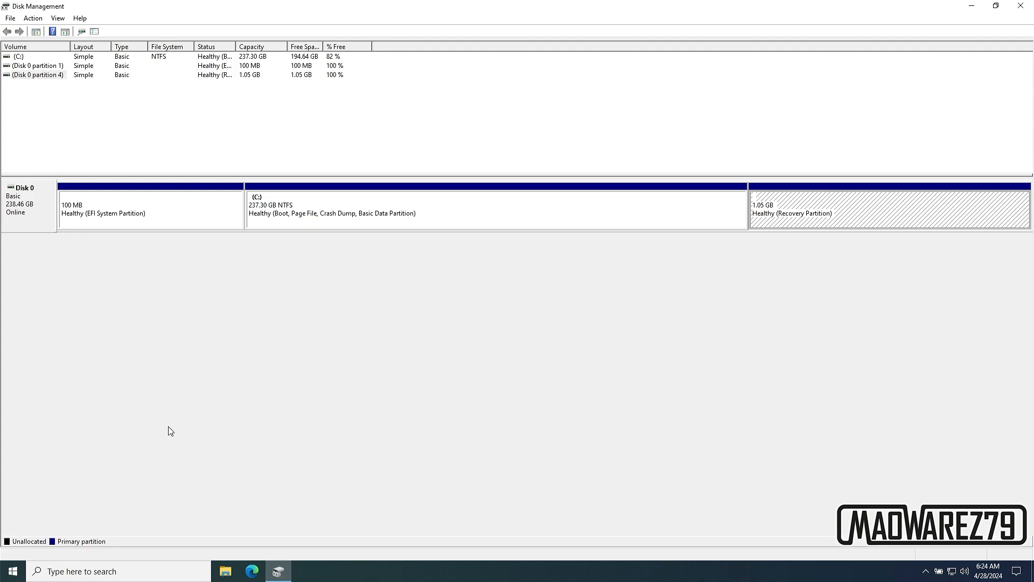
- Open the Windows Update settings and retry the failed update
click(13, 571)
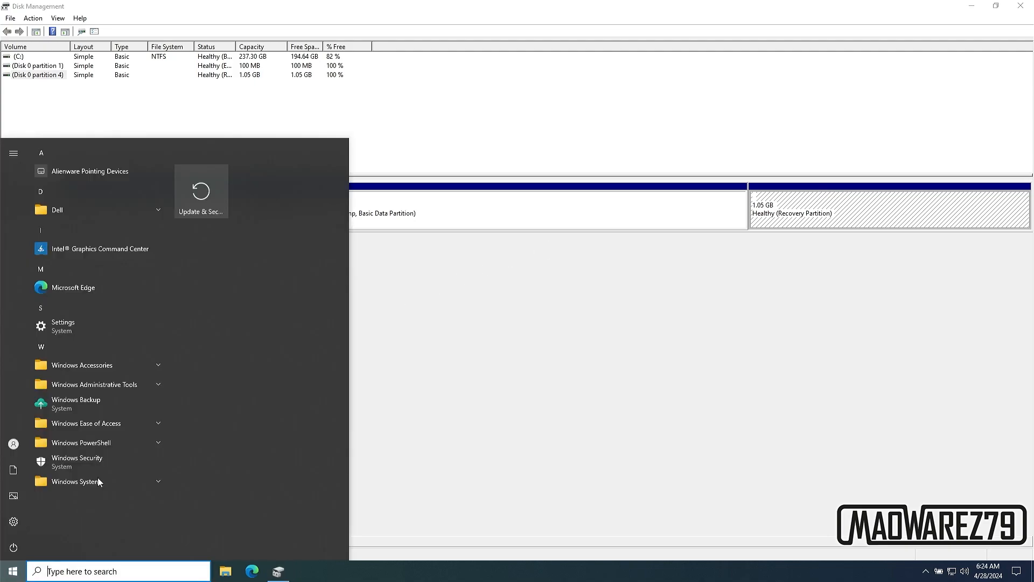
click(208, 197)
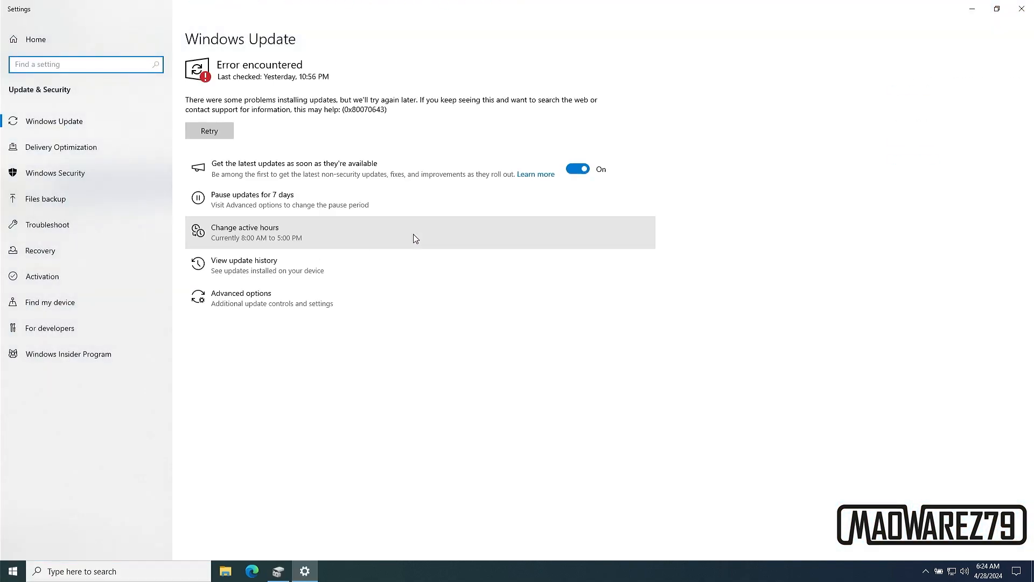
click(218, 136)
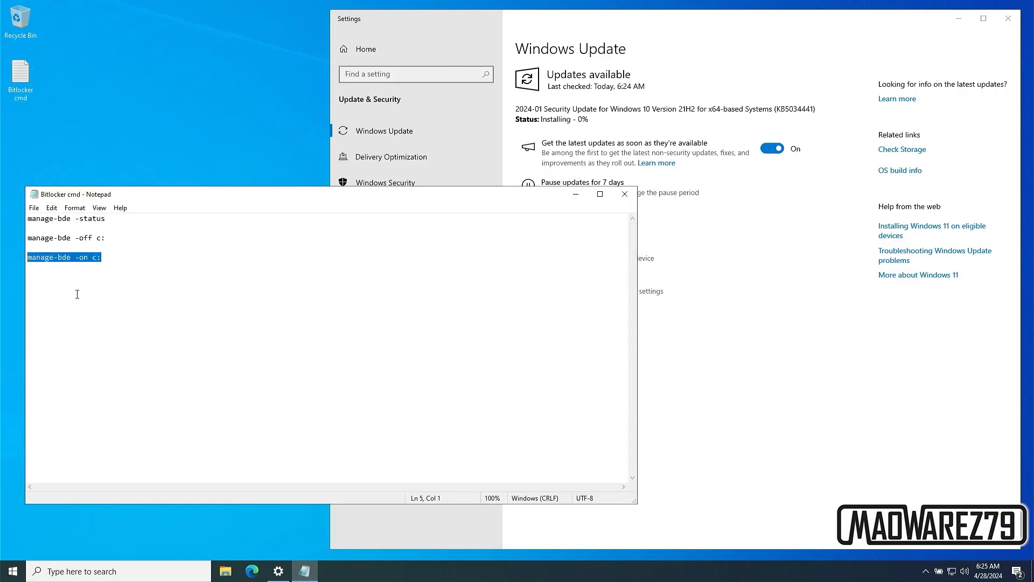
- Copy the manage-bde -on c: command from the note and run it in the administrator Command Prompt
right_click(75, 258)
click(130, 291)
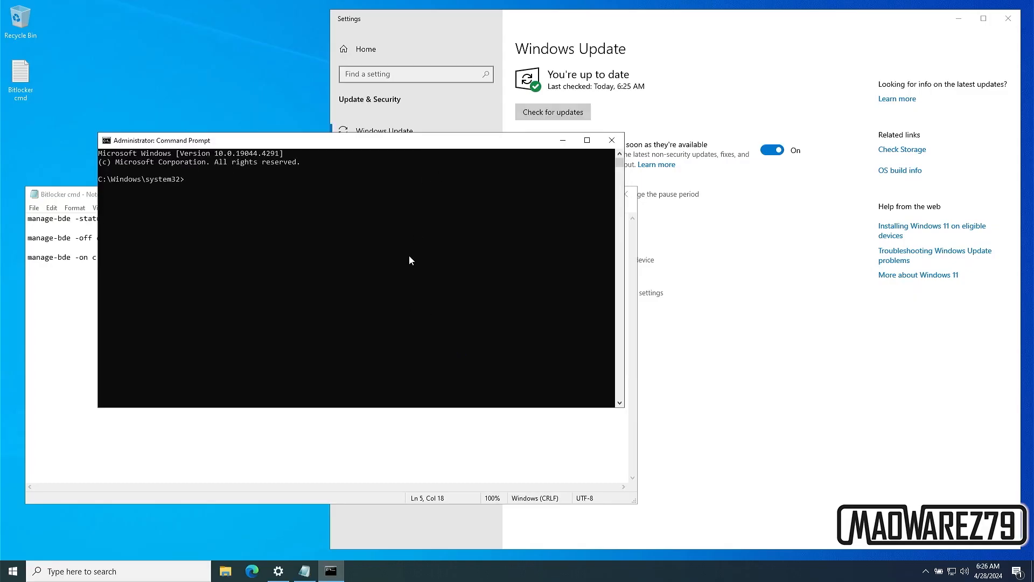
right_click(409, 256)
key(Return)
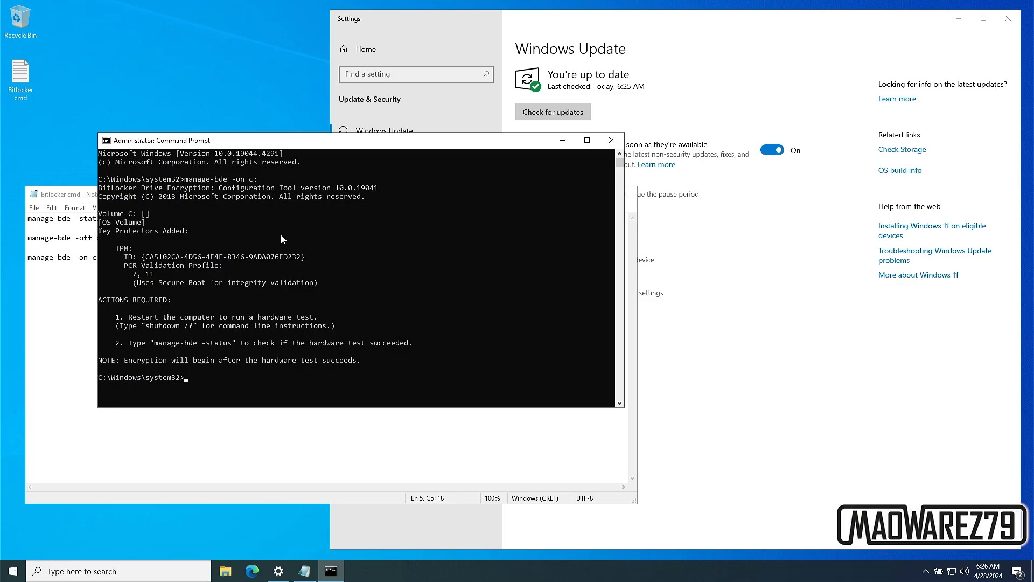
- Copy manage-bde -status from the note, run it to check the encryption status, and close Command Prompt and Notepad
click(81, 229)
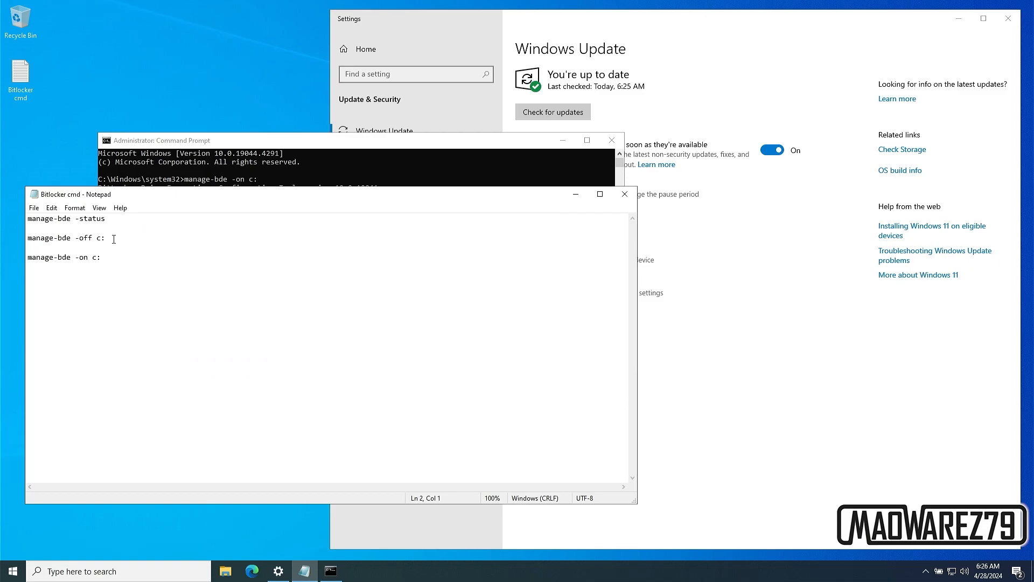
drag(106, 218, 21, 215)
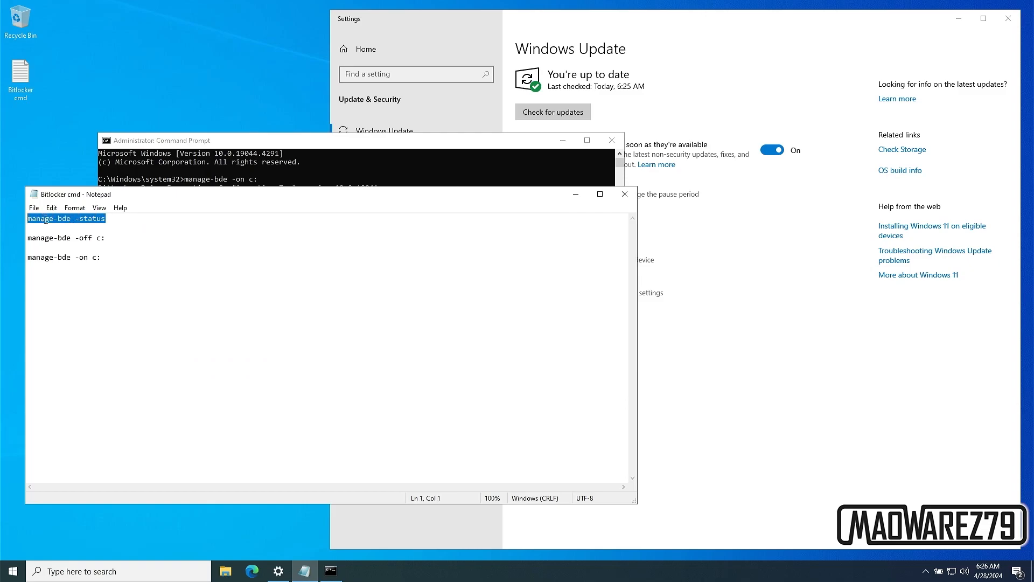
right_click(46, 219)
click(84, 253)
click(250, 168)
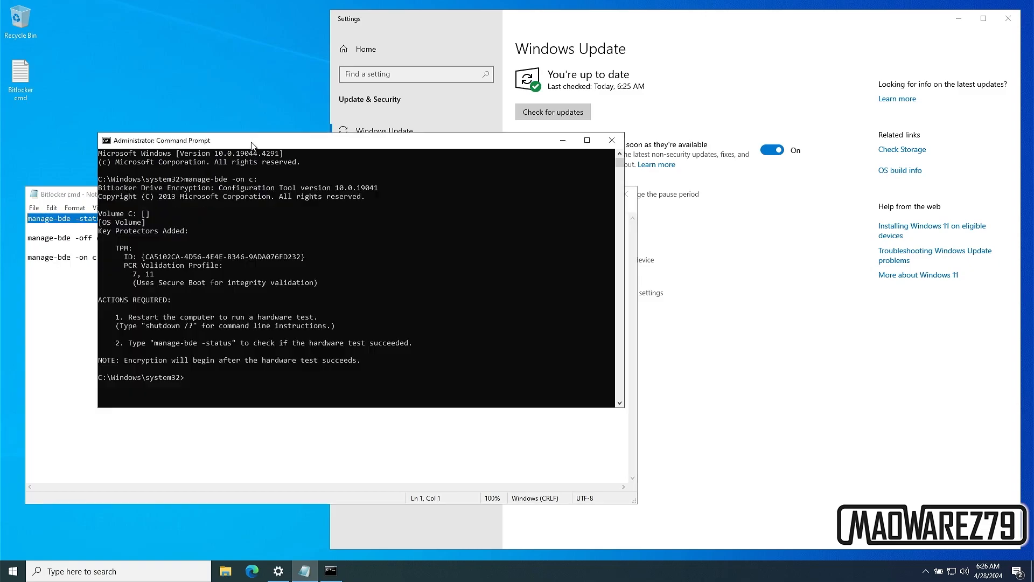
right_click(266, 382)
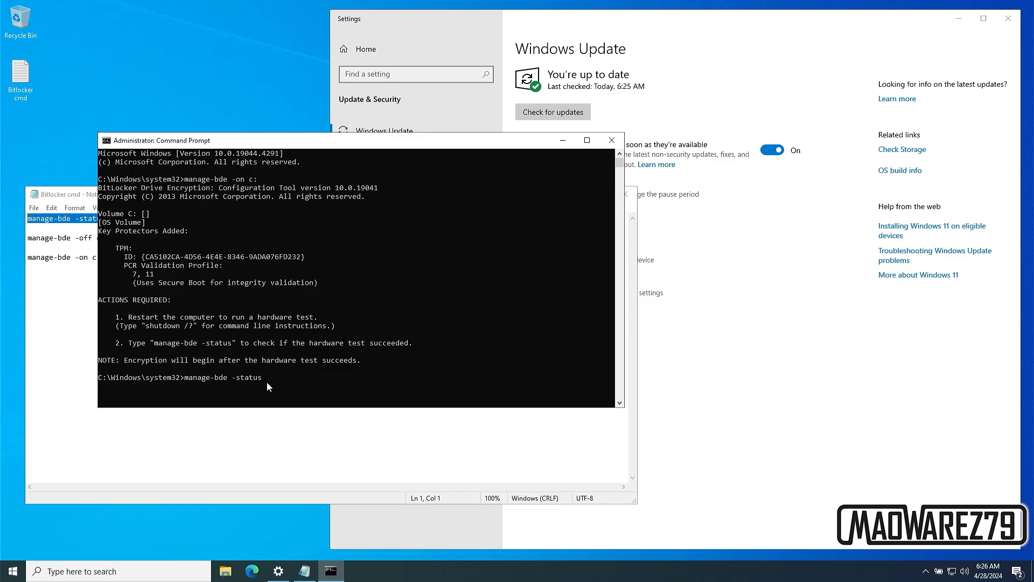
key(Return)
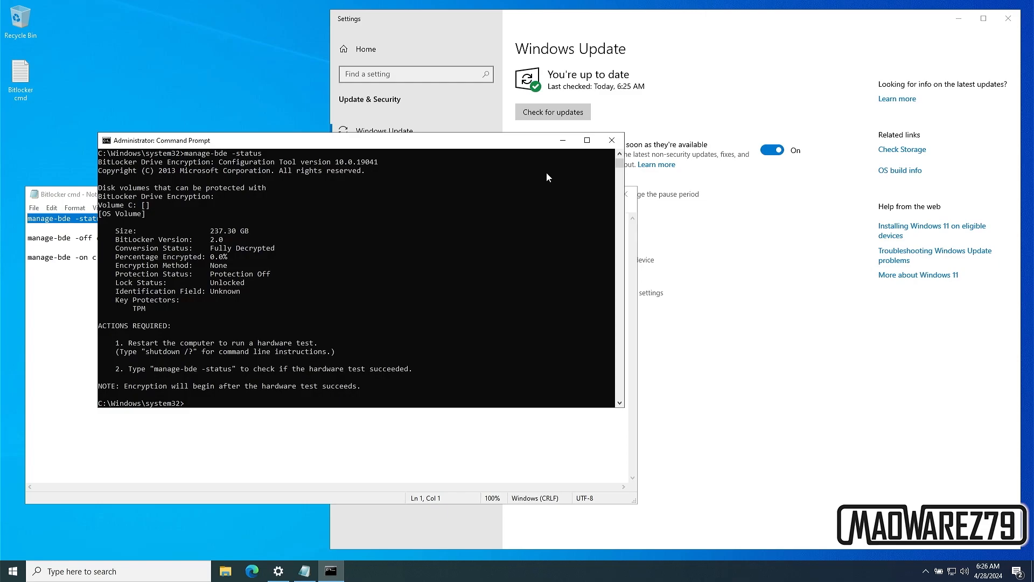
click(612, 140)
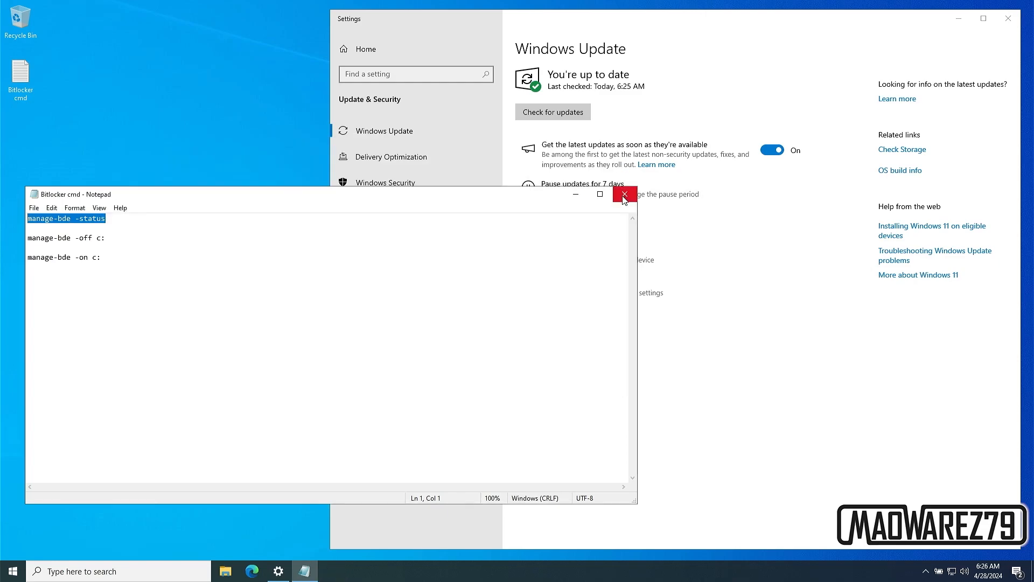
click(625, 194)
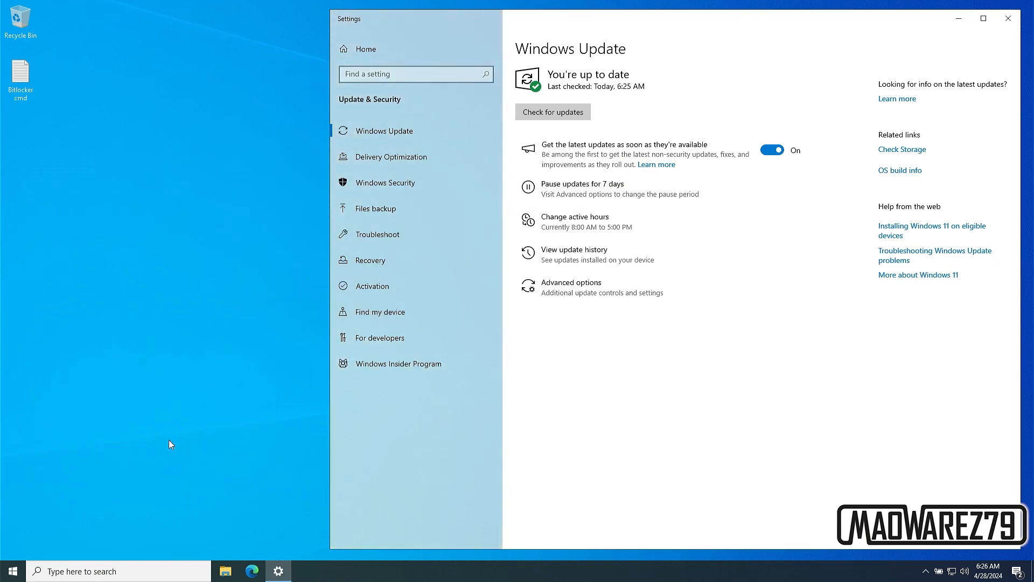
- Search for Manage BitLocker and open it to check the status of drive C:
click(122, 573)
text(b)
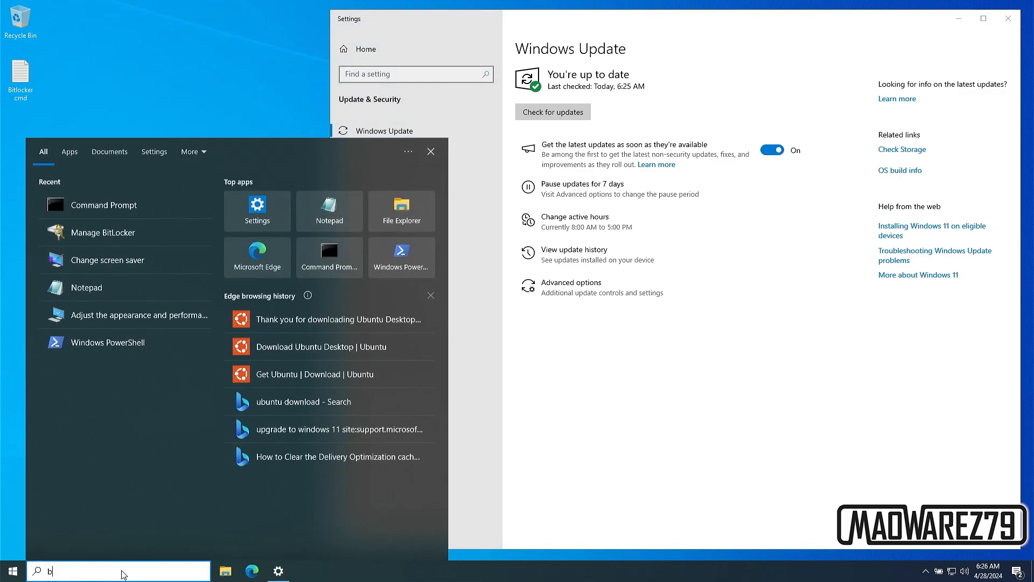
text(it)
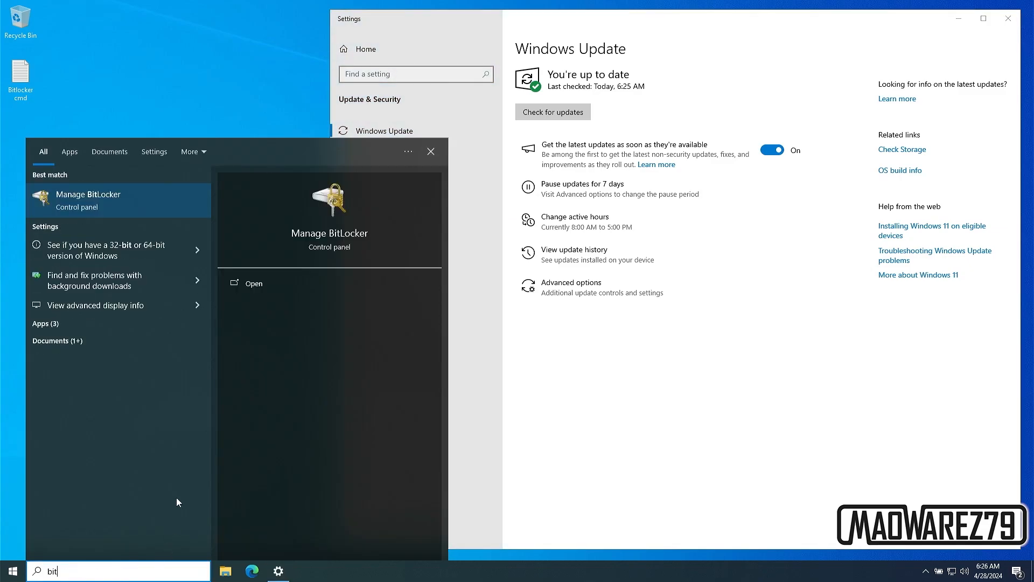
click(150, 209)
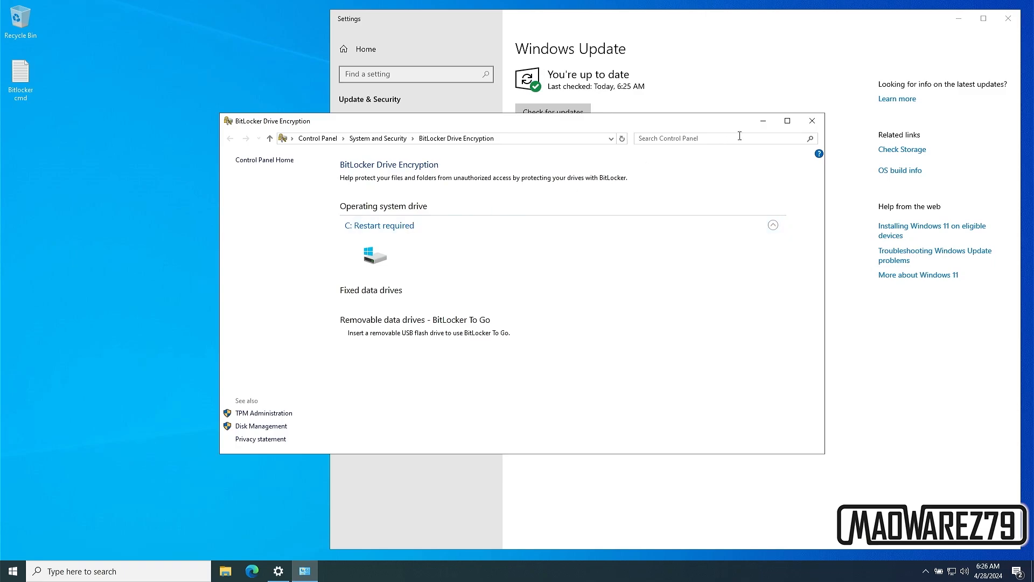
- Move the BitLocker window aside and view the Windows Update history to check the KB5034441 entry
drag(755, 121, 665, 227)
click(650, 125)
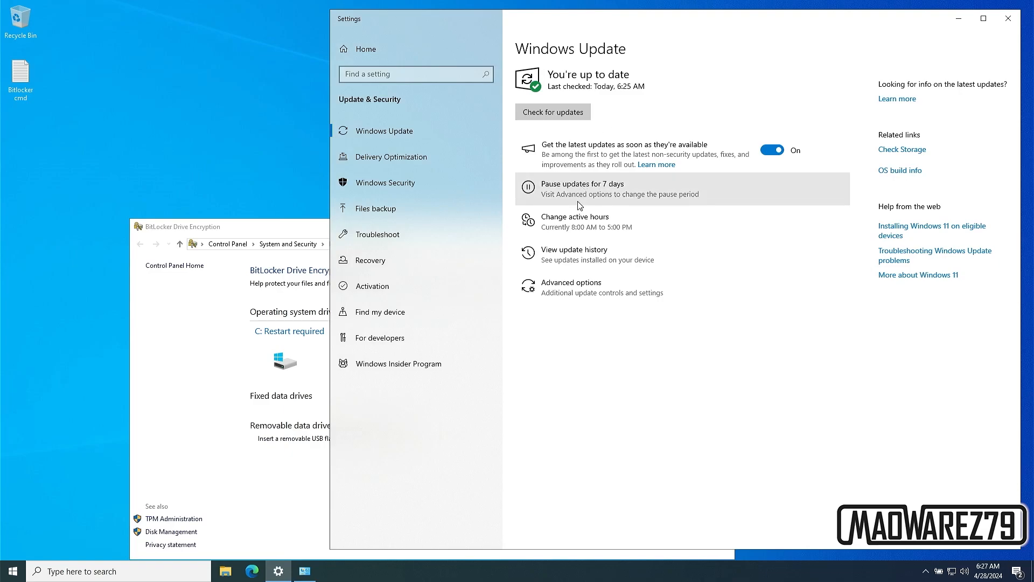
click(577, 268)
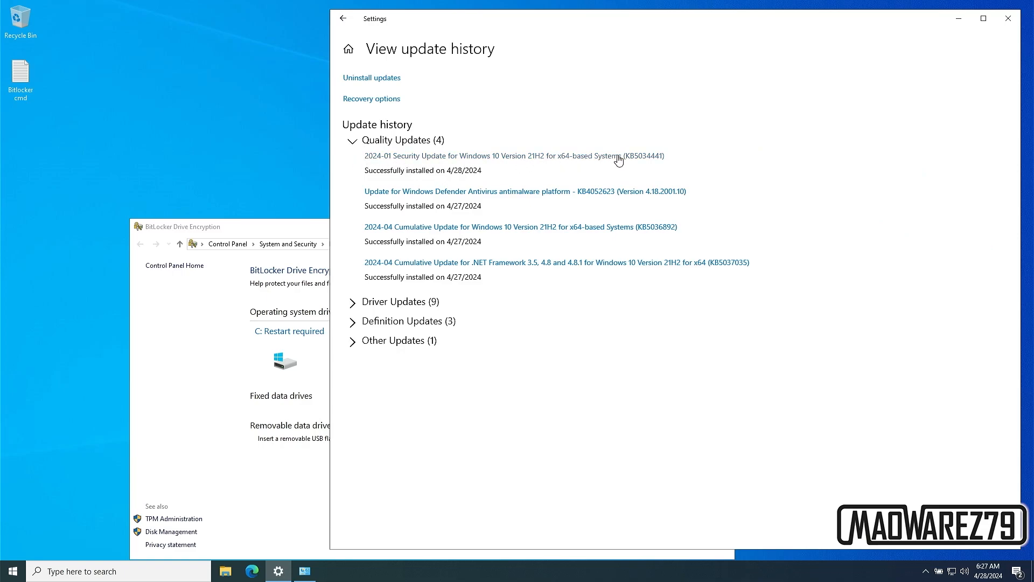
- Close the Settings and BitLocker windows and restart the computer for the BitLocker hardware test
click(1008, 18)
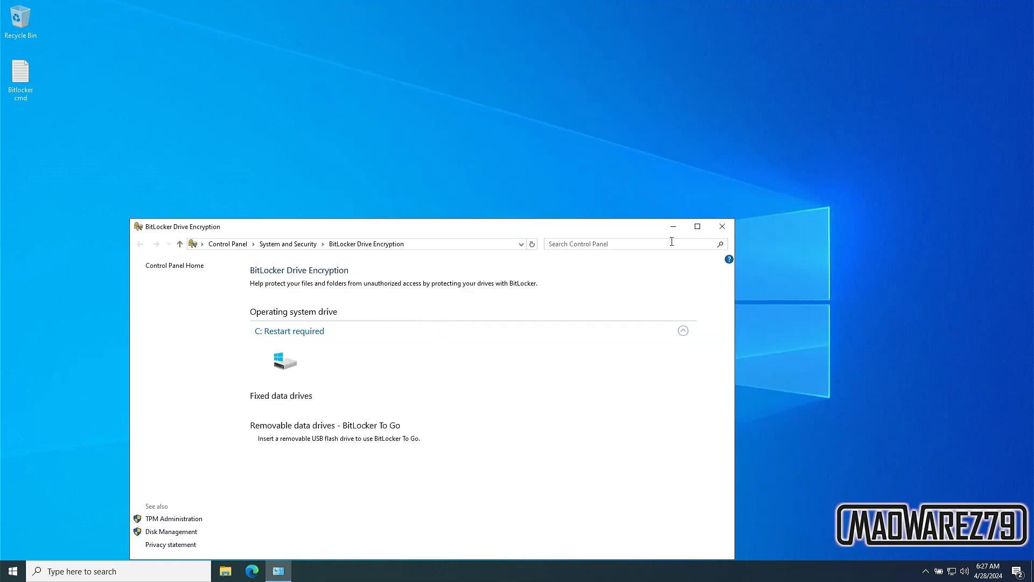
key(alt+F4)
click(14, 570)
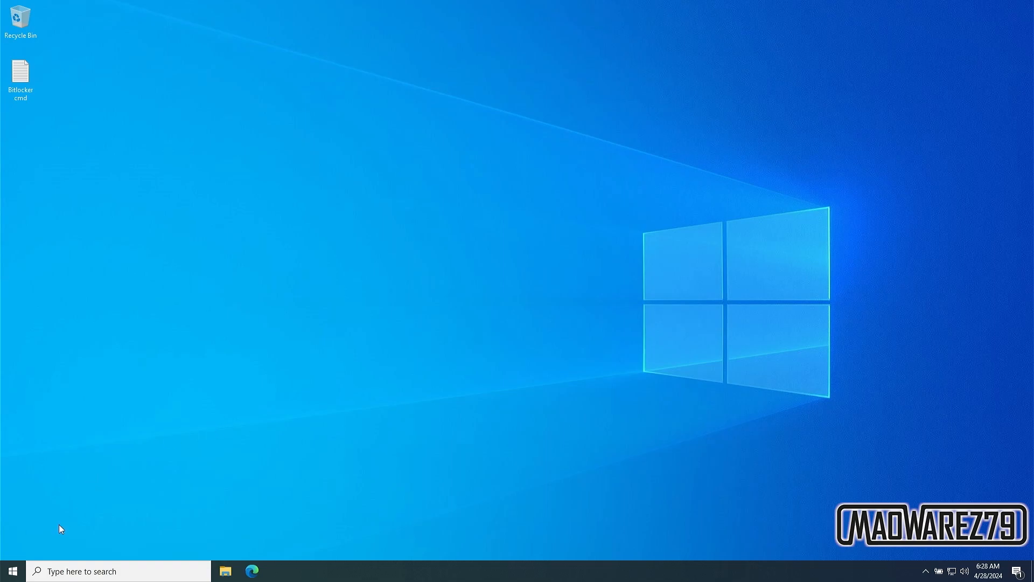
- Open Manage BitLocker after the restart, check the encryption state of drive C:, and close the window
click(63, 570)
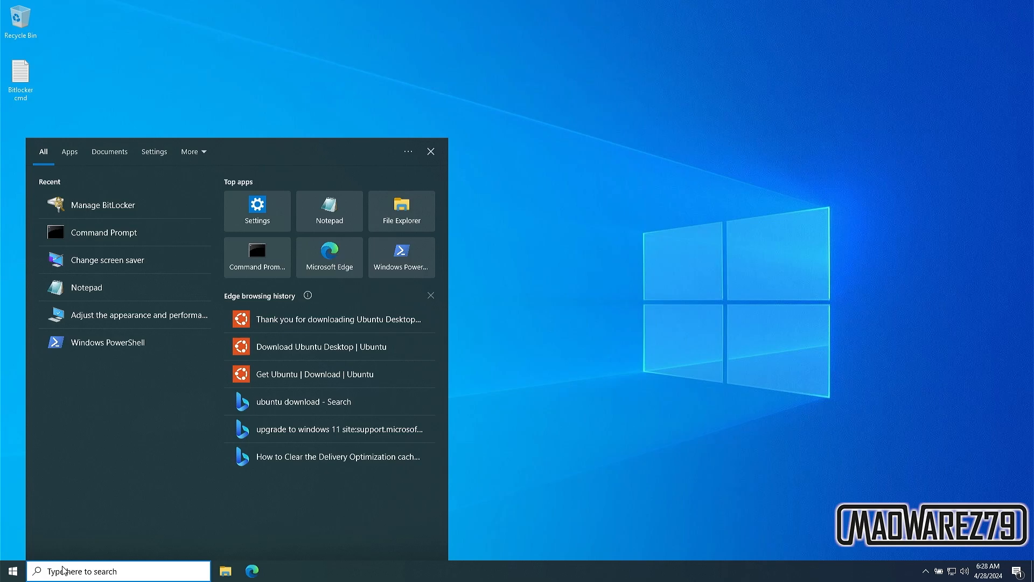
text(bit)
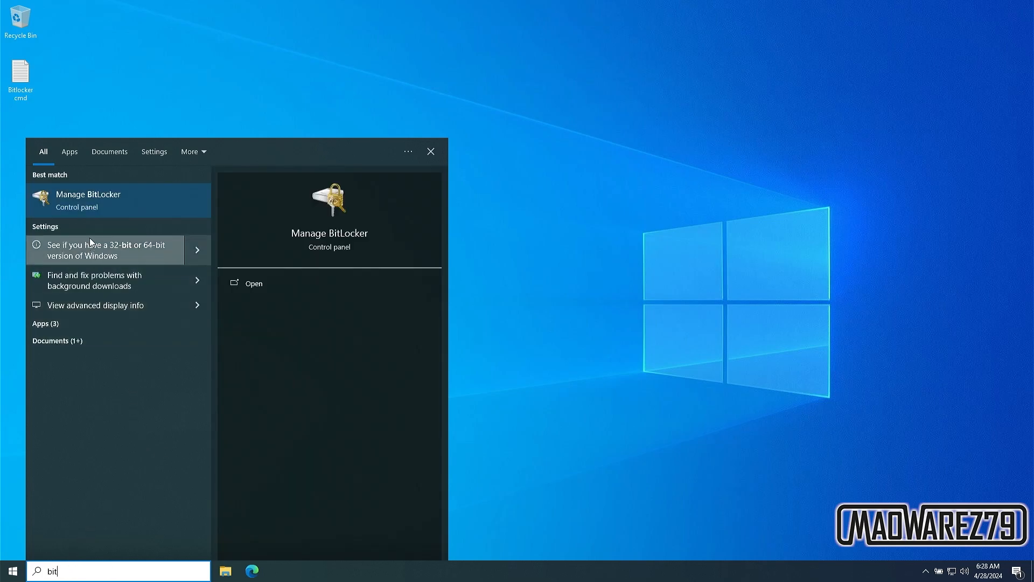
click(95, 199)
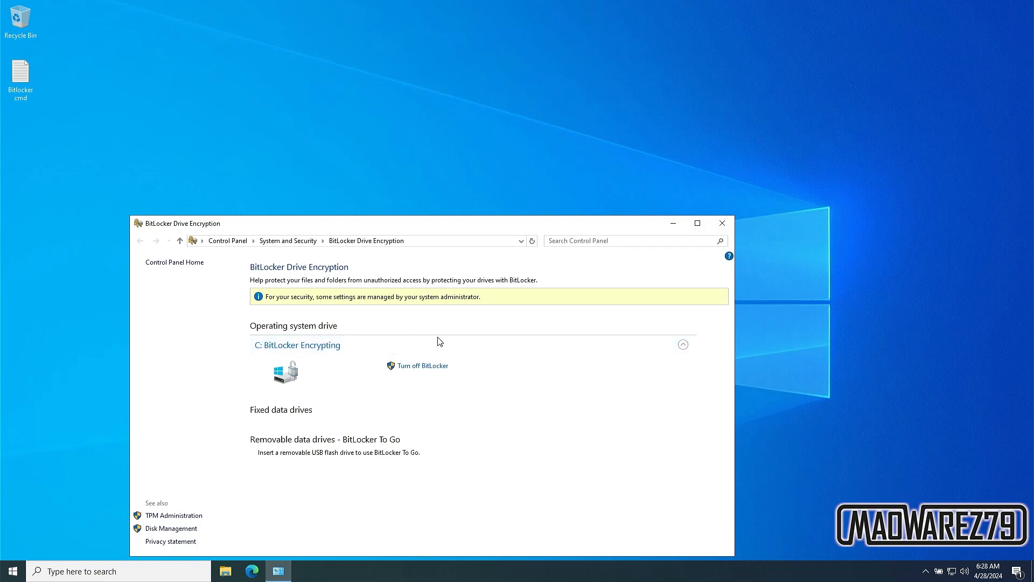
click(728, 223)
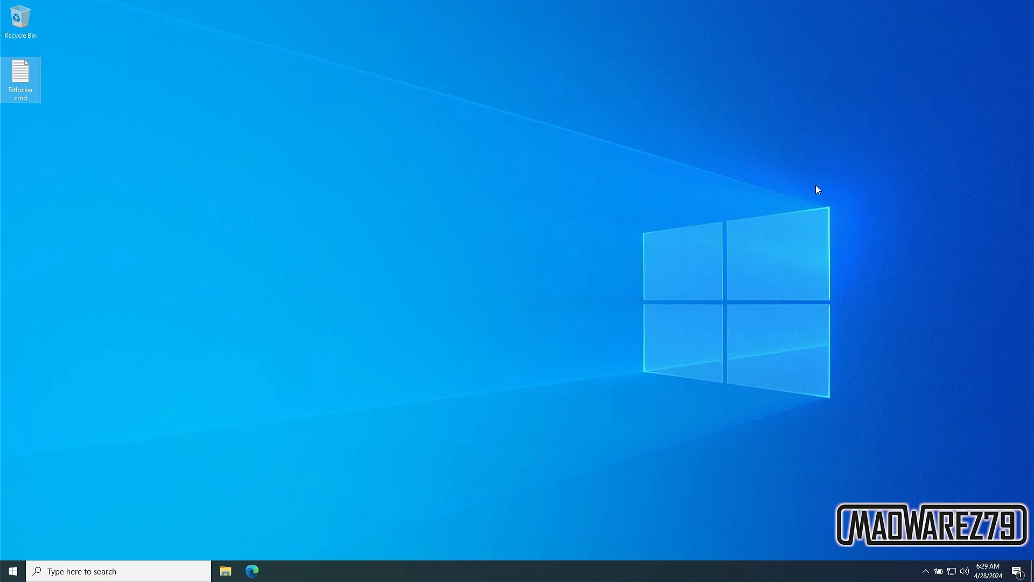